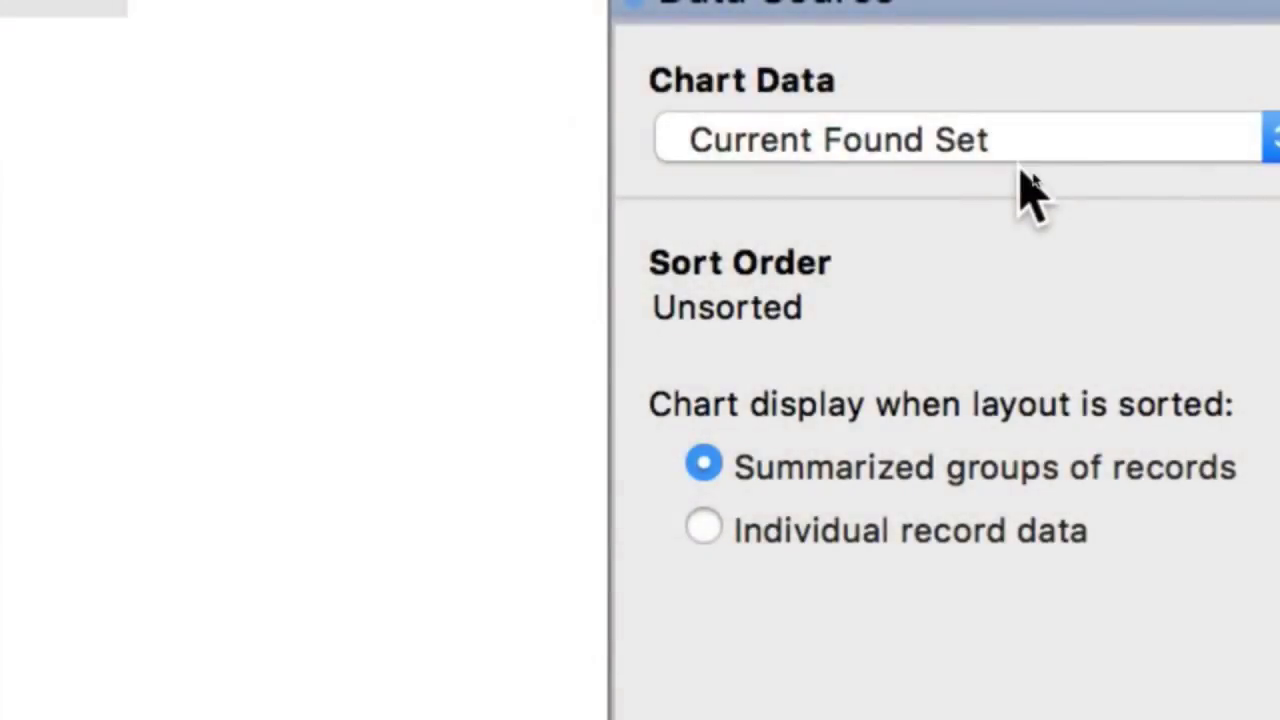
- Move from the whiteboard overview to the empty Chart layout in Browse mode
click(1062, 140)
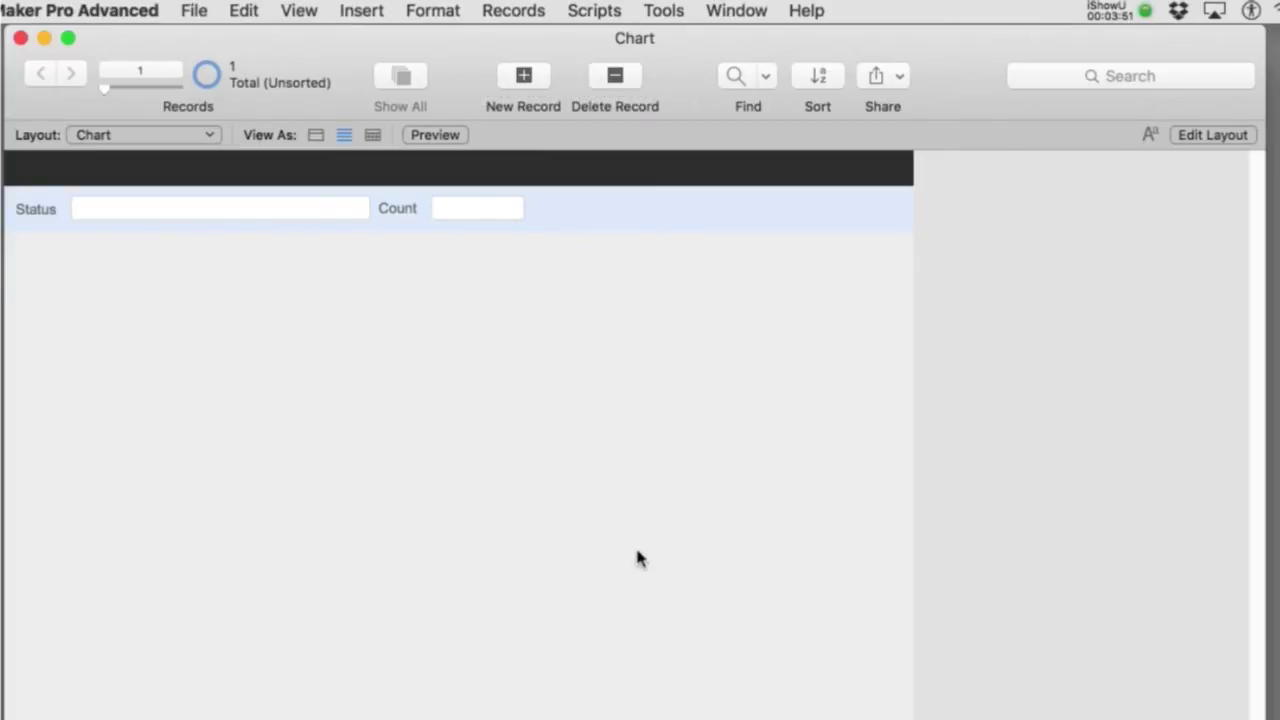
key(super+shift+d)
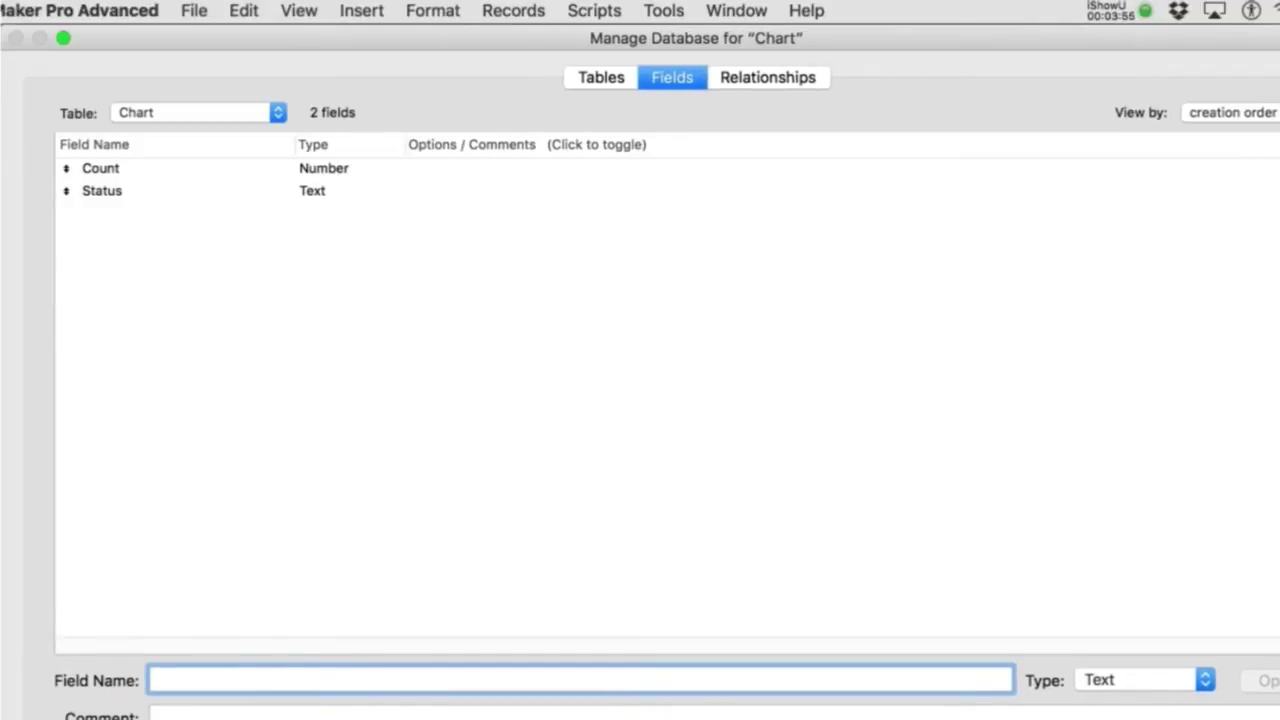
click(143, 114)
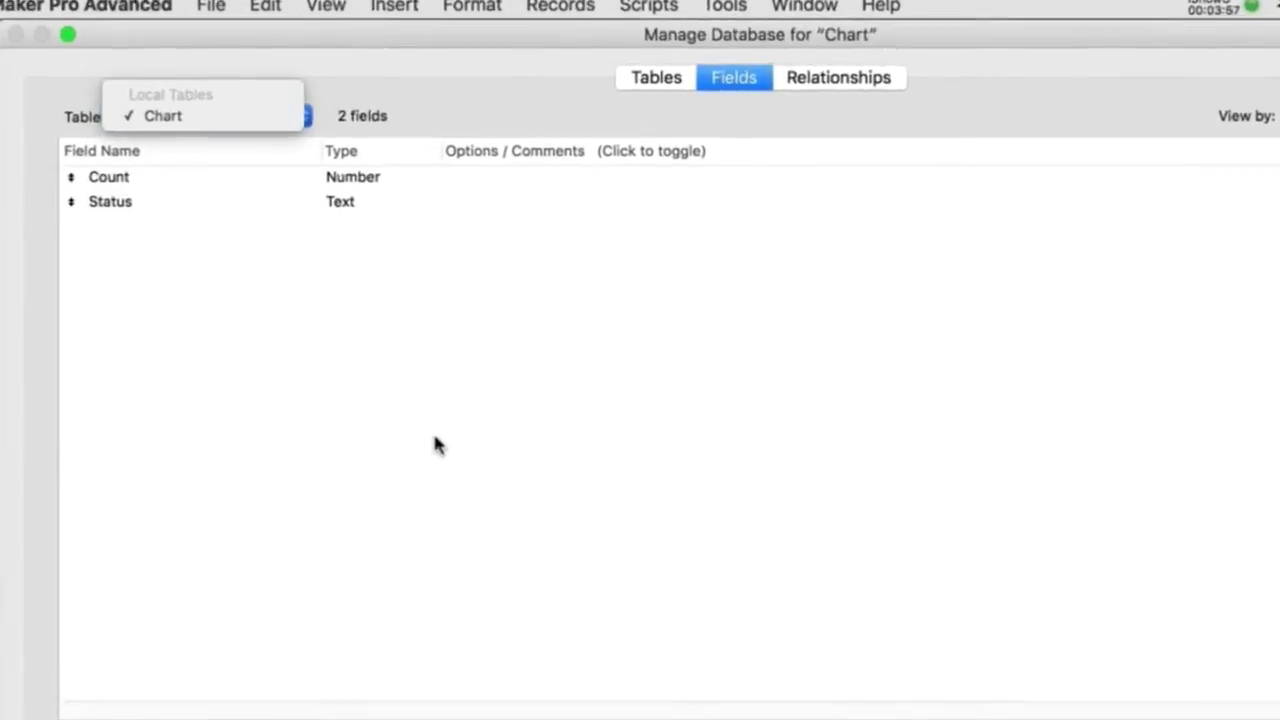
click(136, 193)
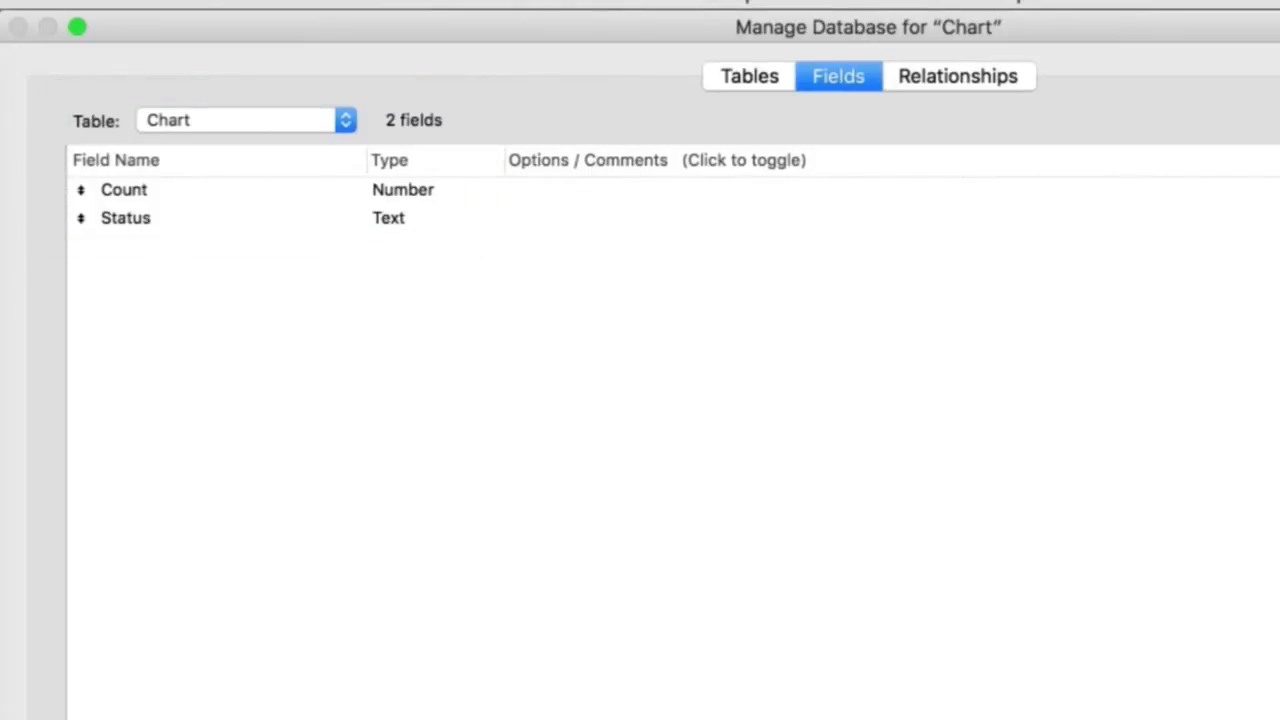
key(Return)
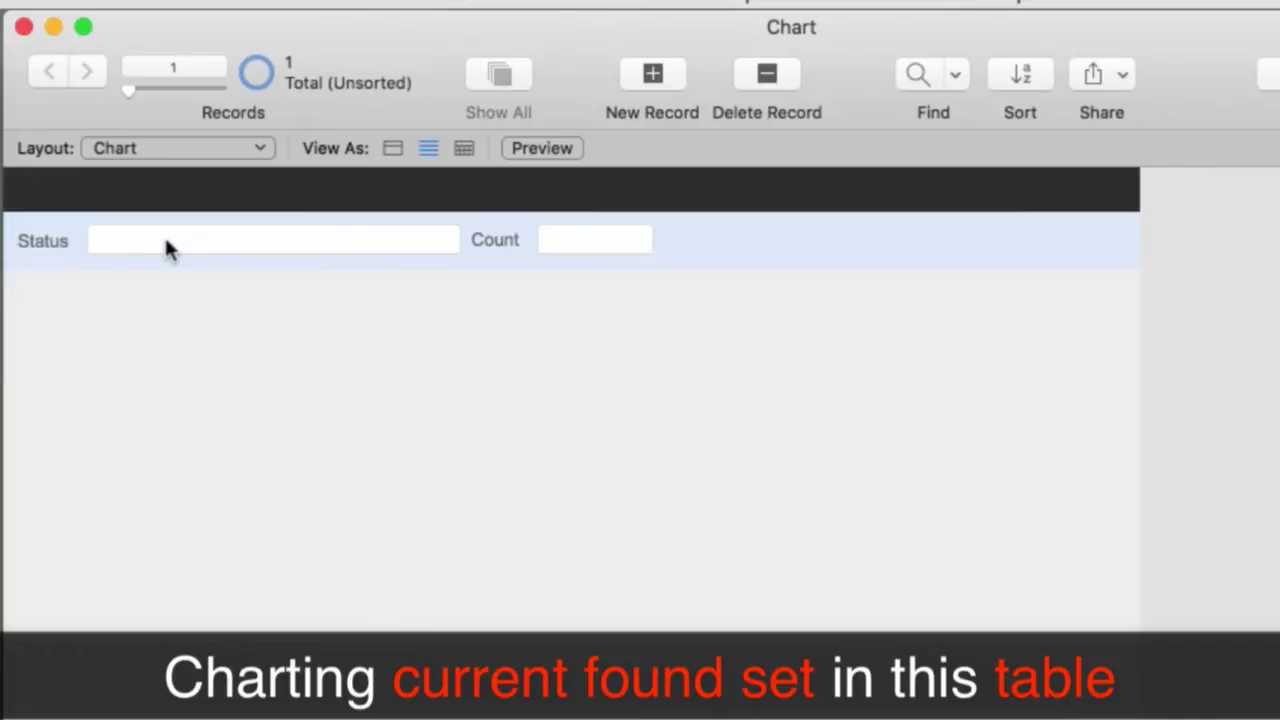
- Enter Apples with count 12, then add a record for Oranges with count 22
click(166, 243)
text(Apples)
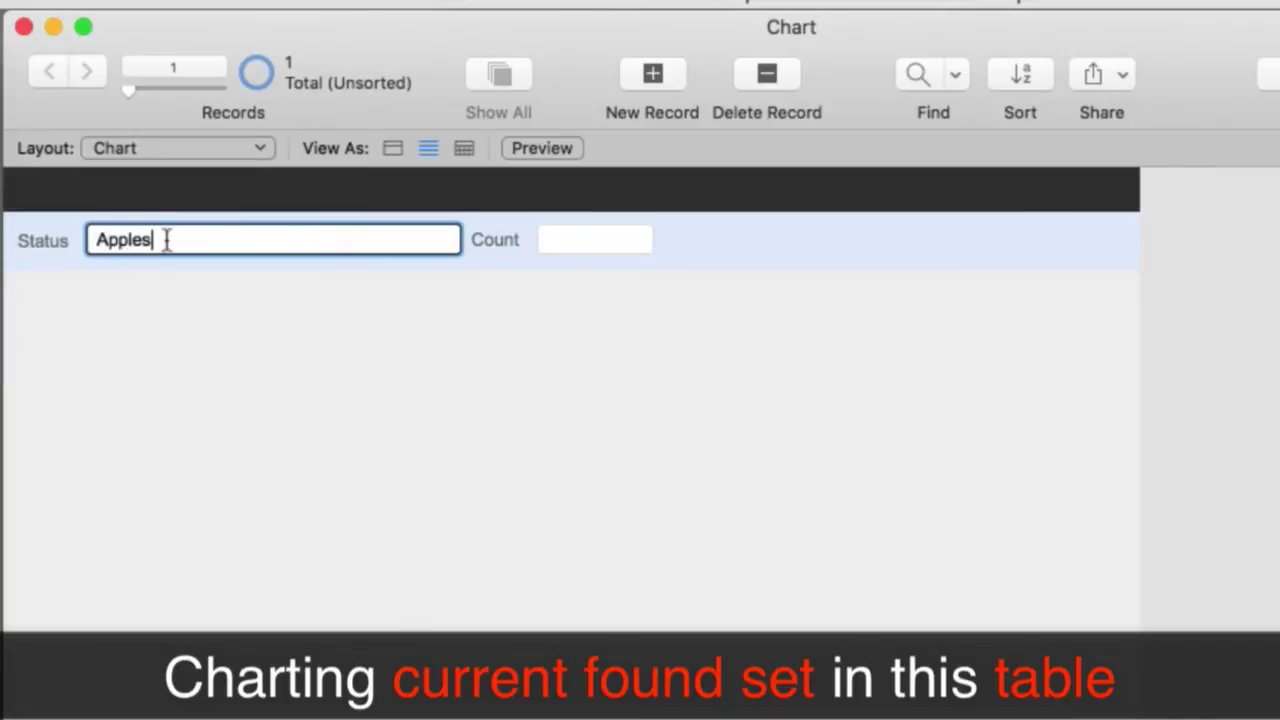
click(570, 240)
text(12)
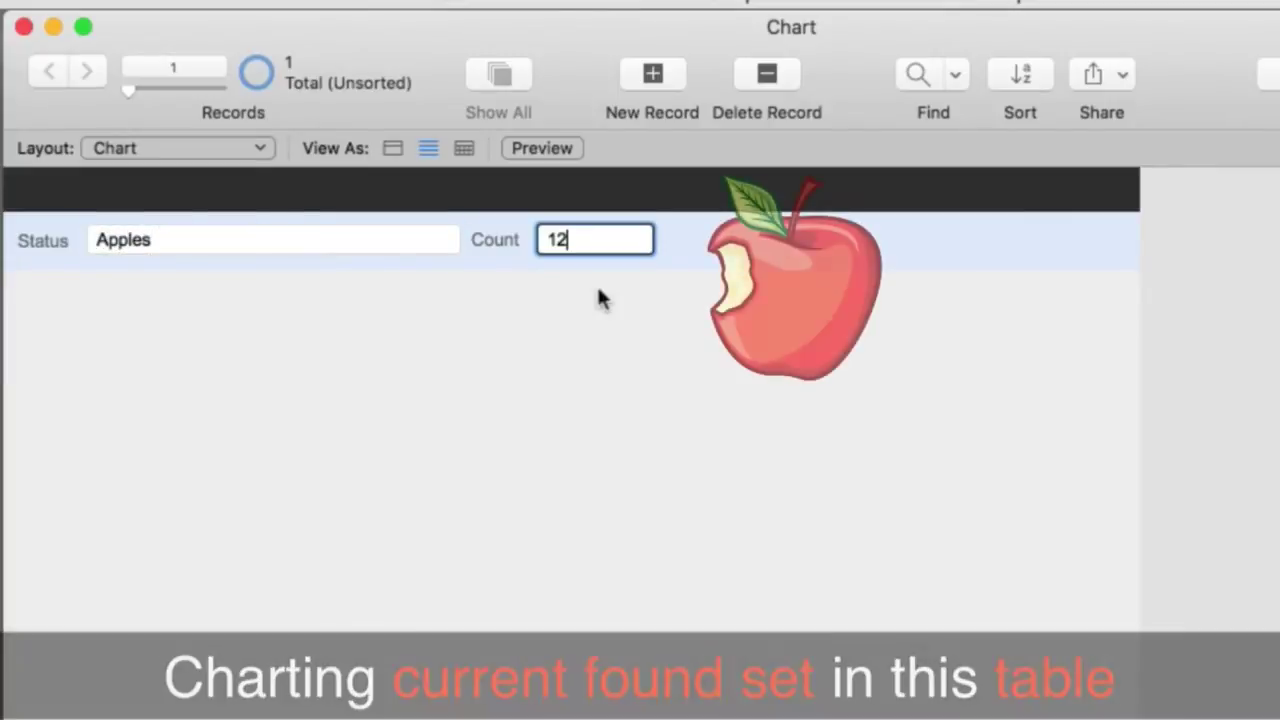
key(super+n)
text(Oranges)
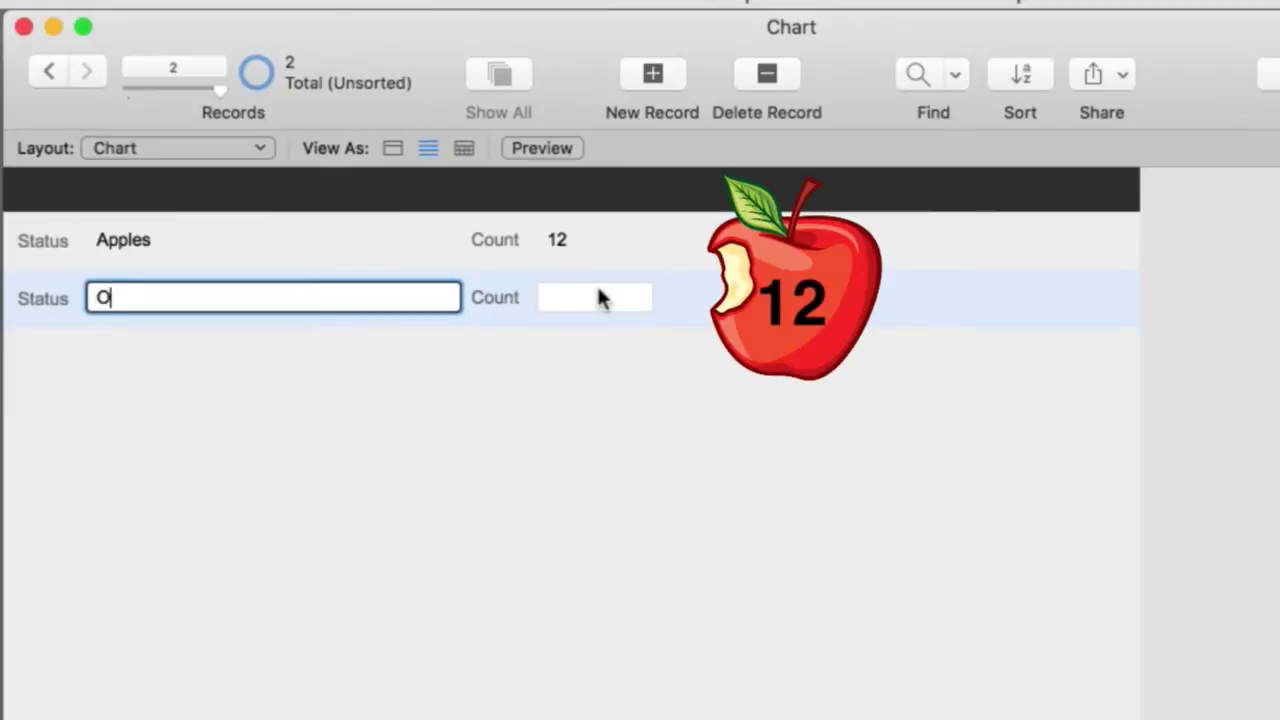
click(608, 296)
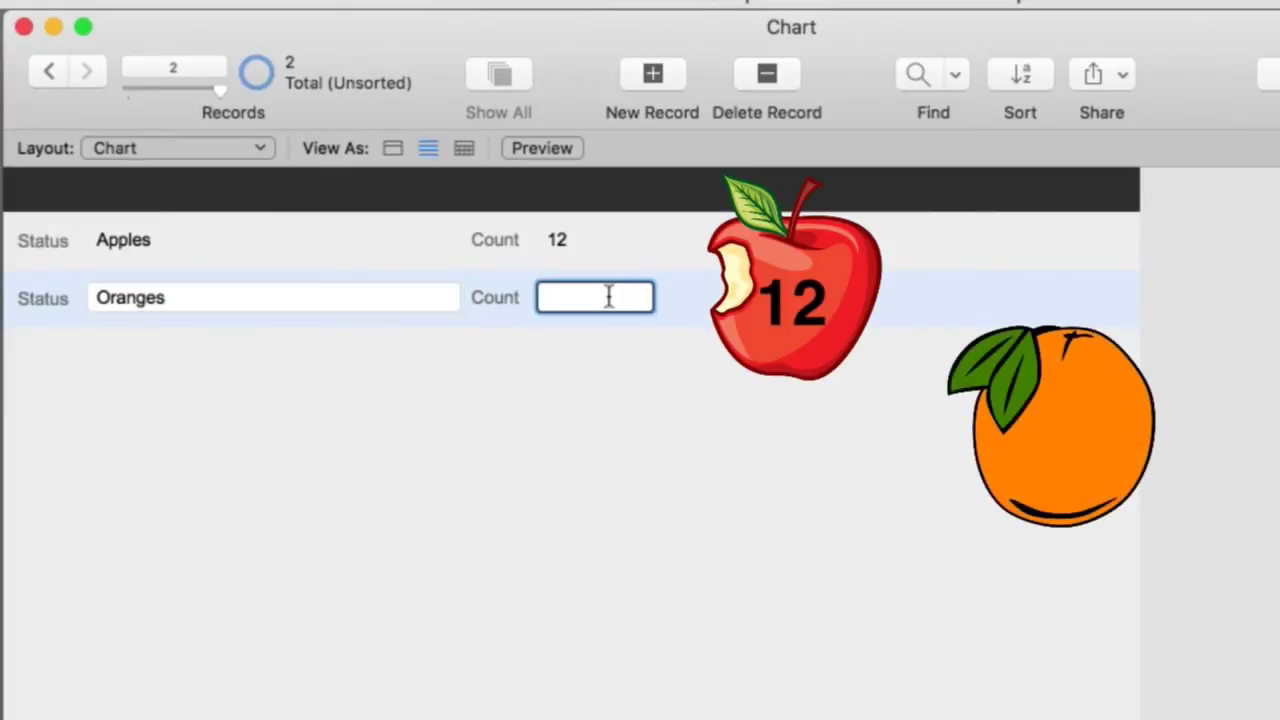
text(22)
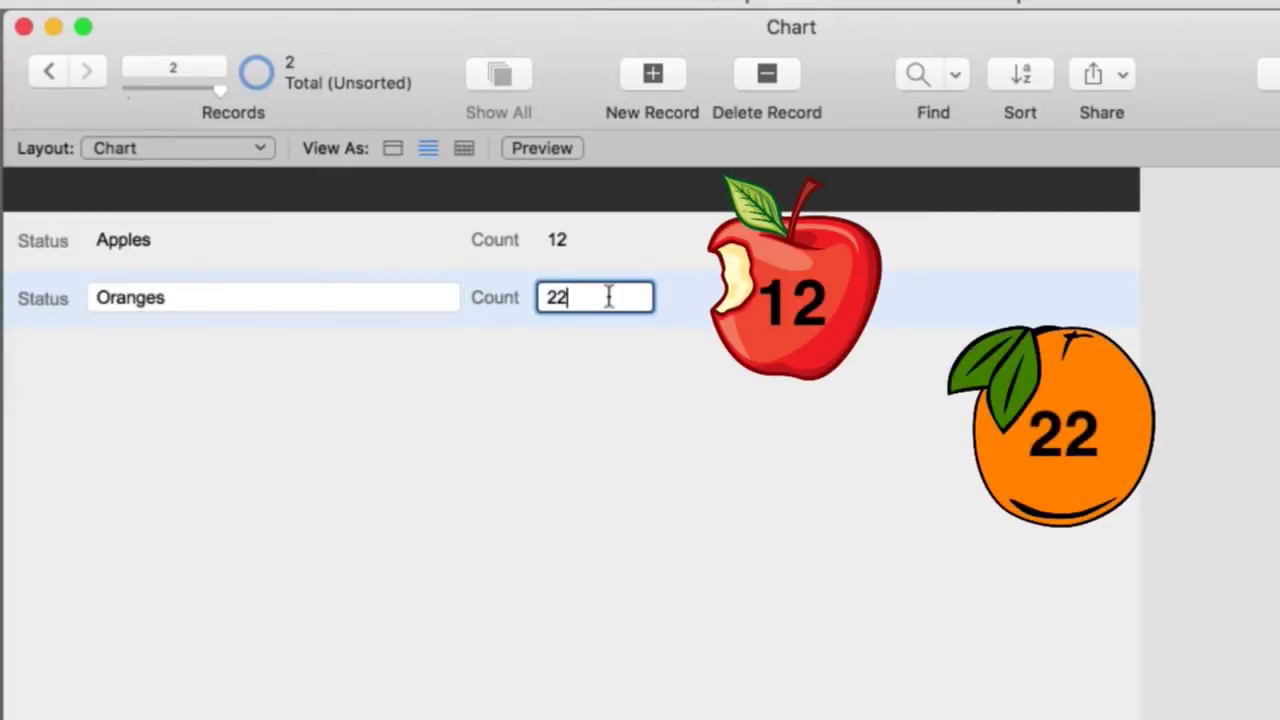
- Add a third record, Peaches with count 18, and commit it
key(super+n)
text(Peacher)
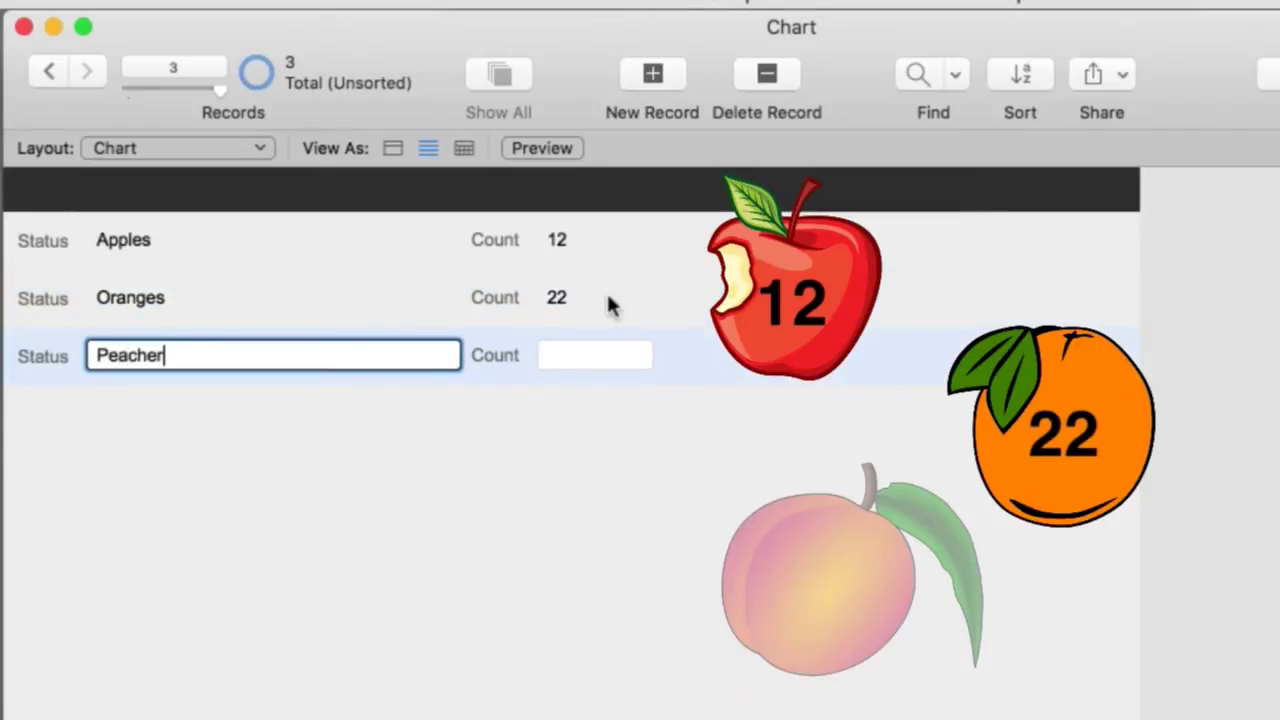
key(BackSpace)
text(s)
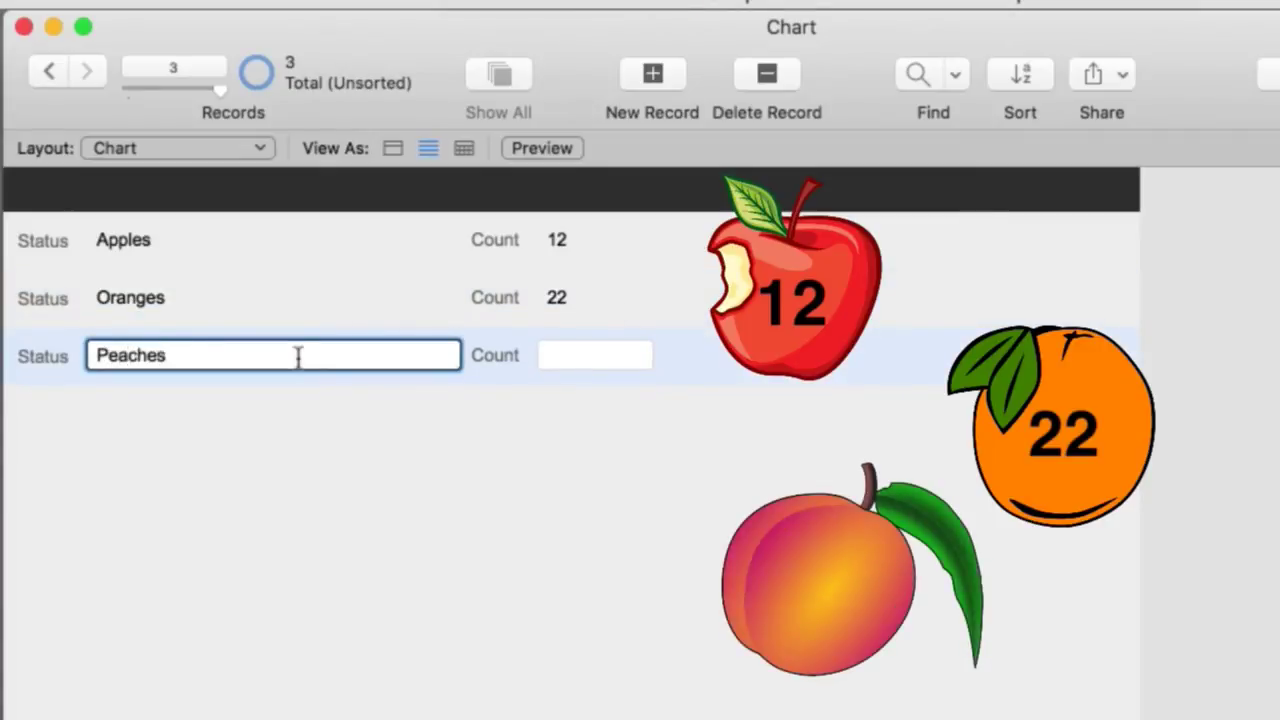
click(583, 358)
text(18)
click(623, 511)
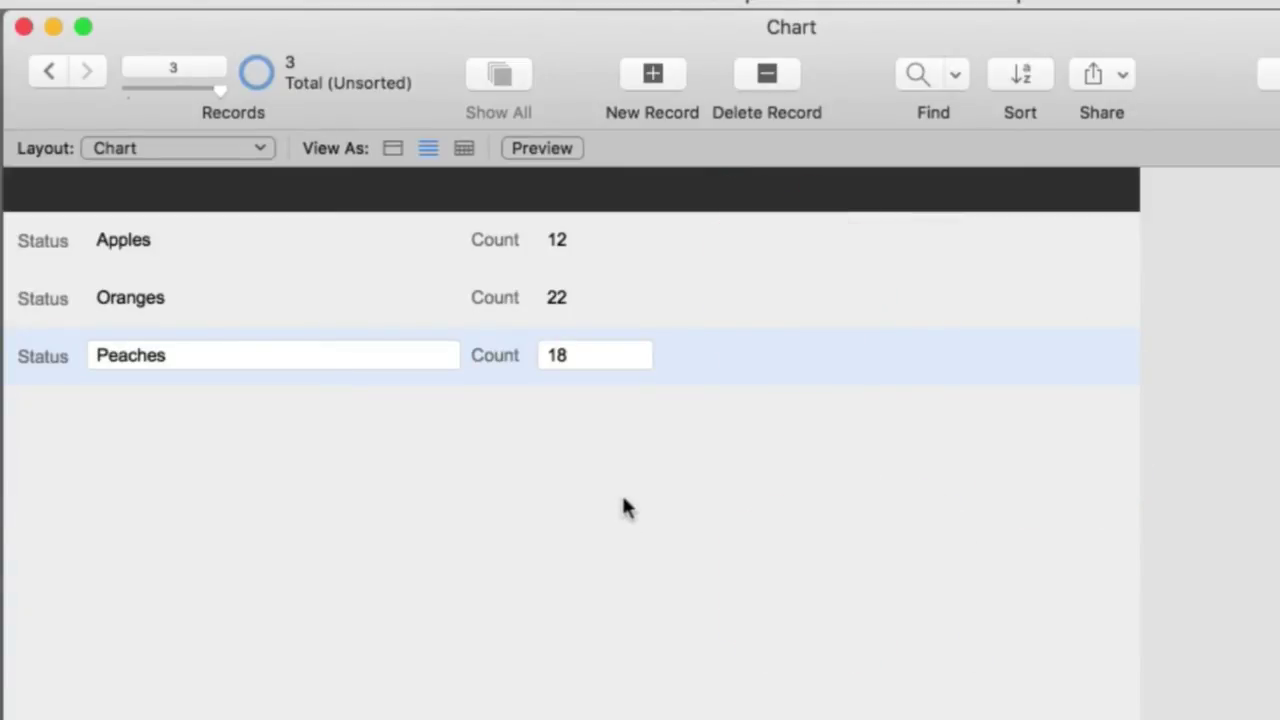
- Enter Layout mode and enlarge the Chart layout's header to about 3.667 in
key(super+l)
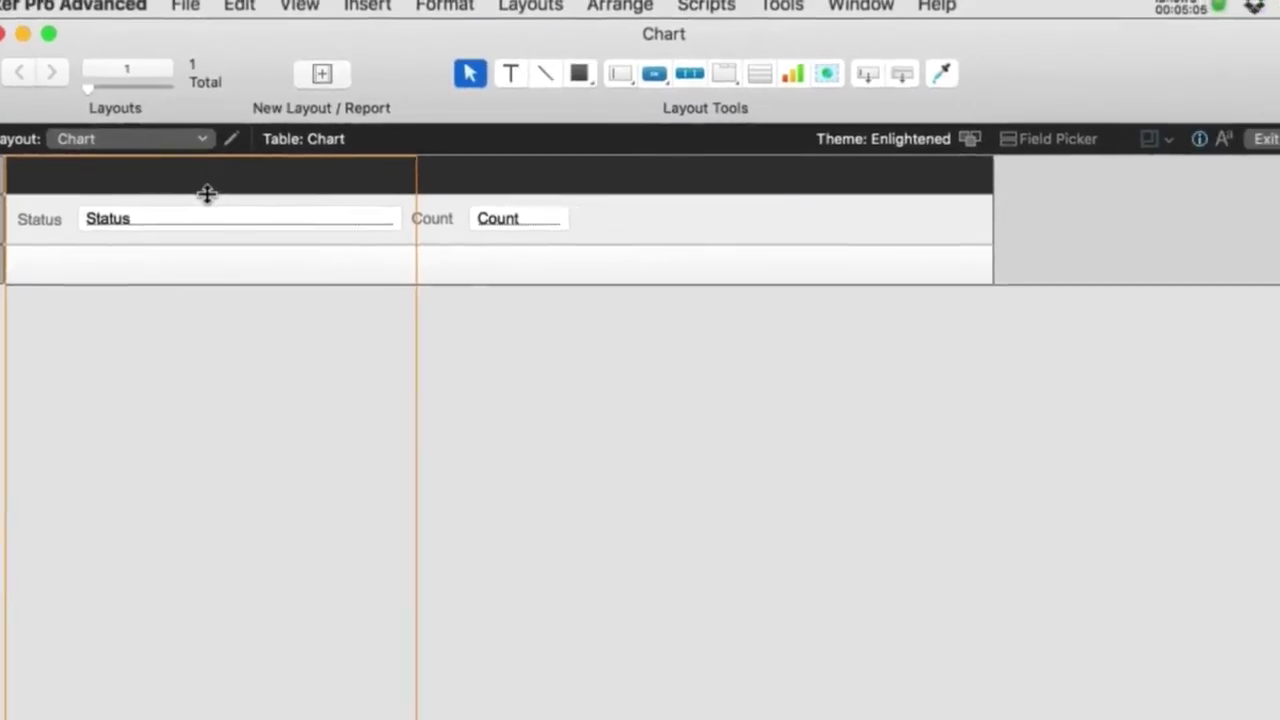
drag(206, 206, 186, 593)
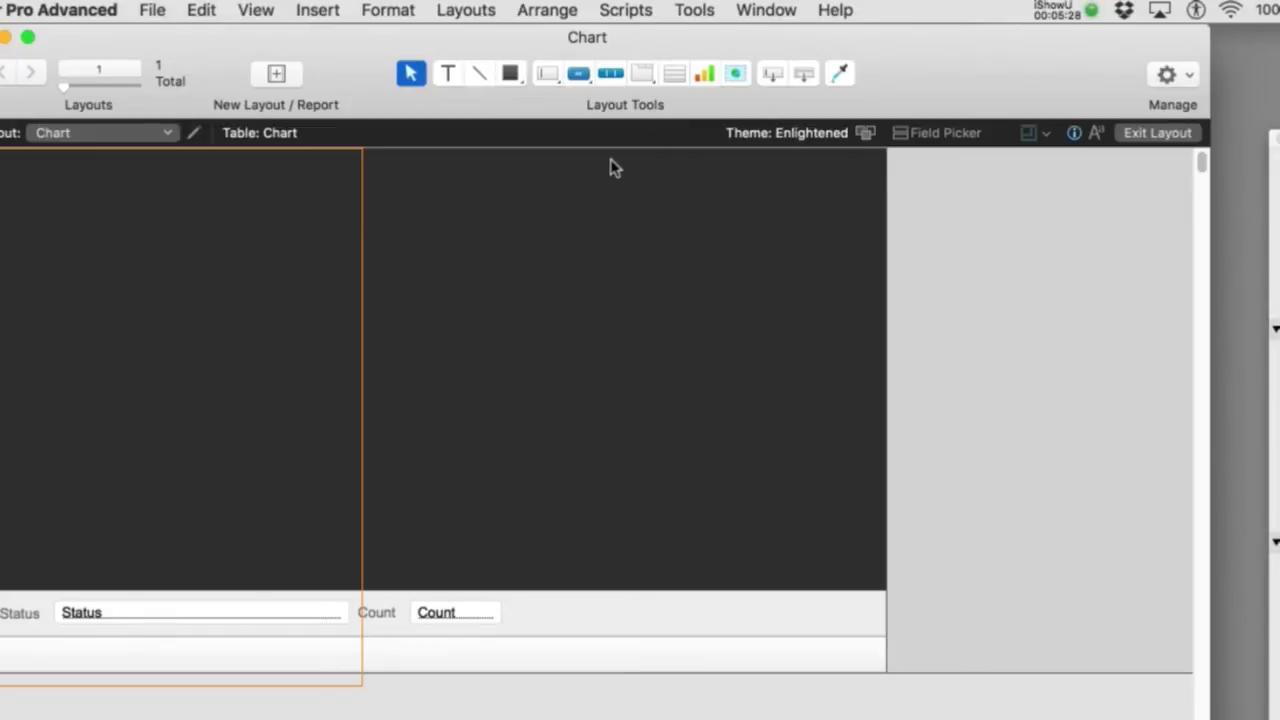
- Draw a large chart object across the header and make it a Pie chart
click(705, 76)
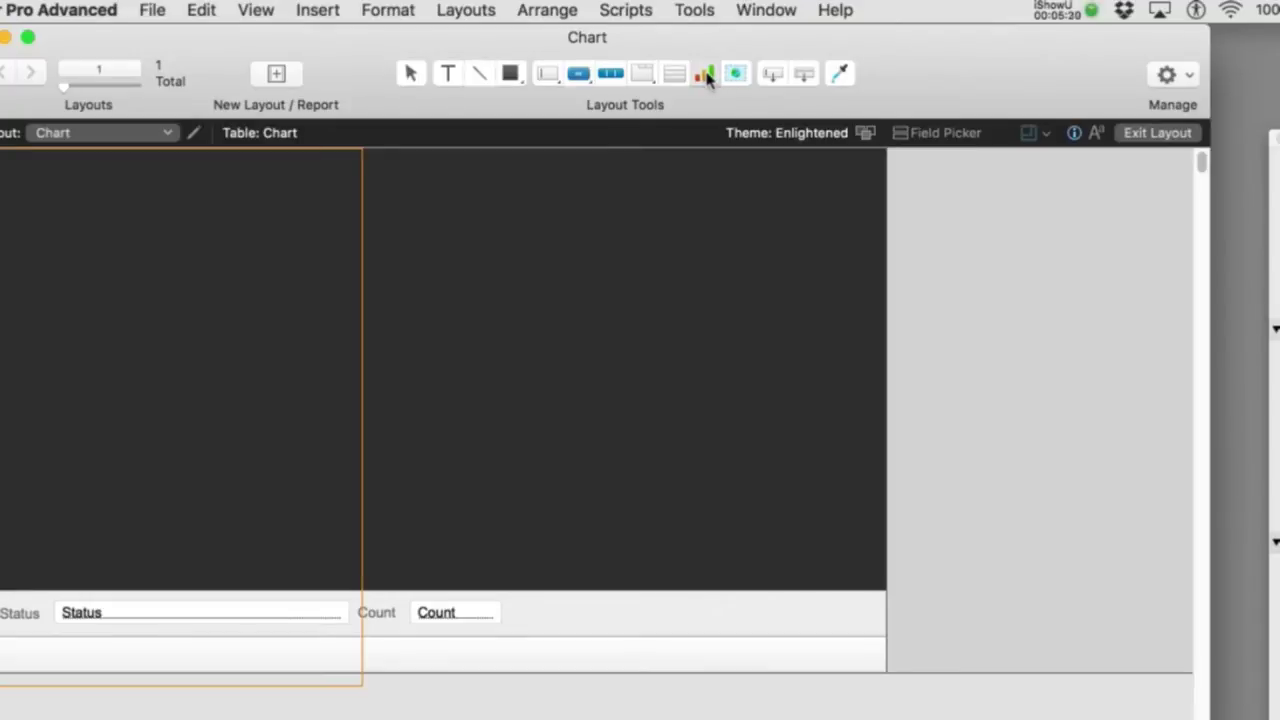
drag(94, 168, 173, 219)
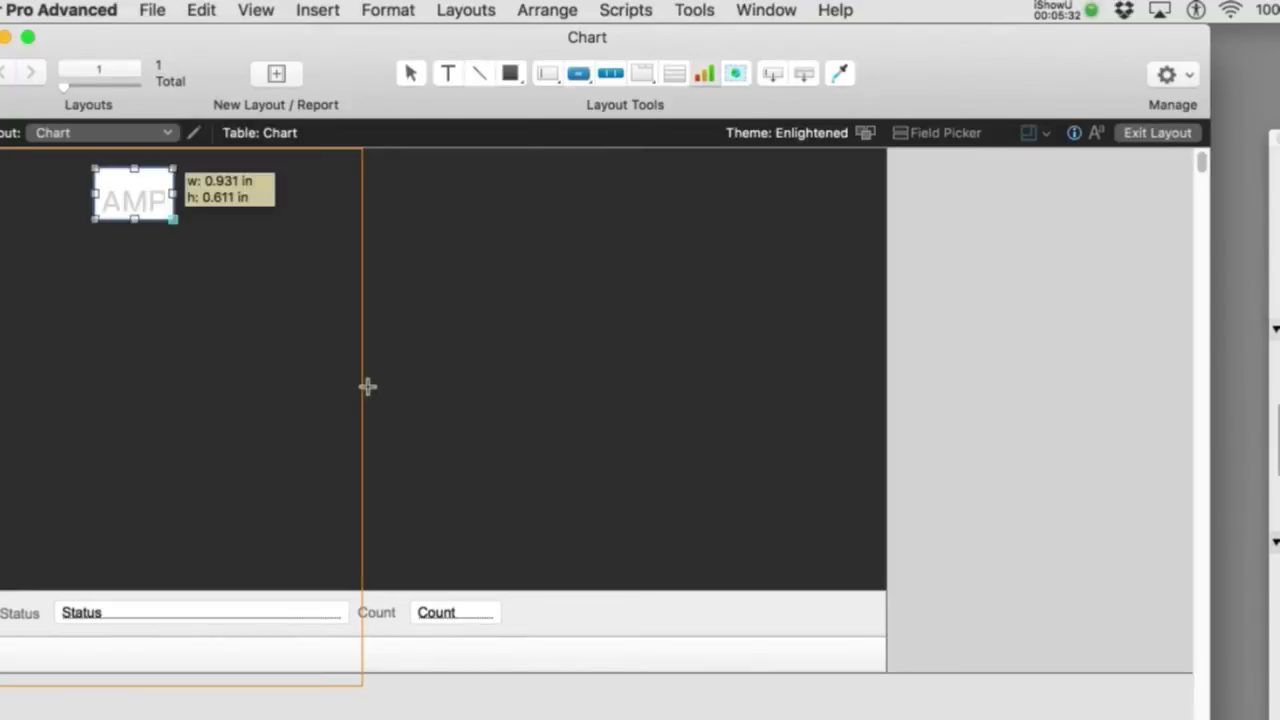
drag(367, 387, 601, 575)
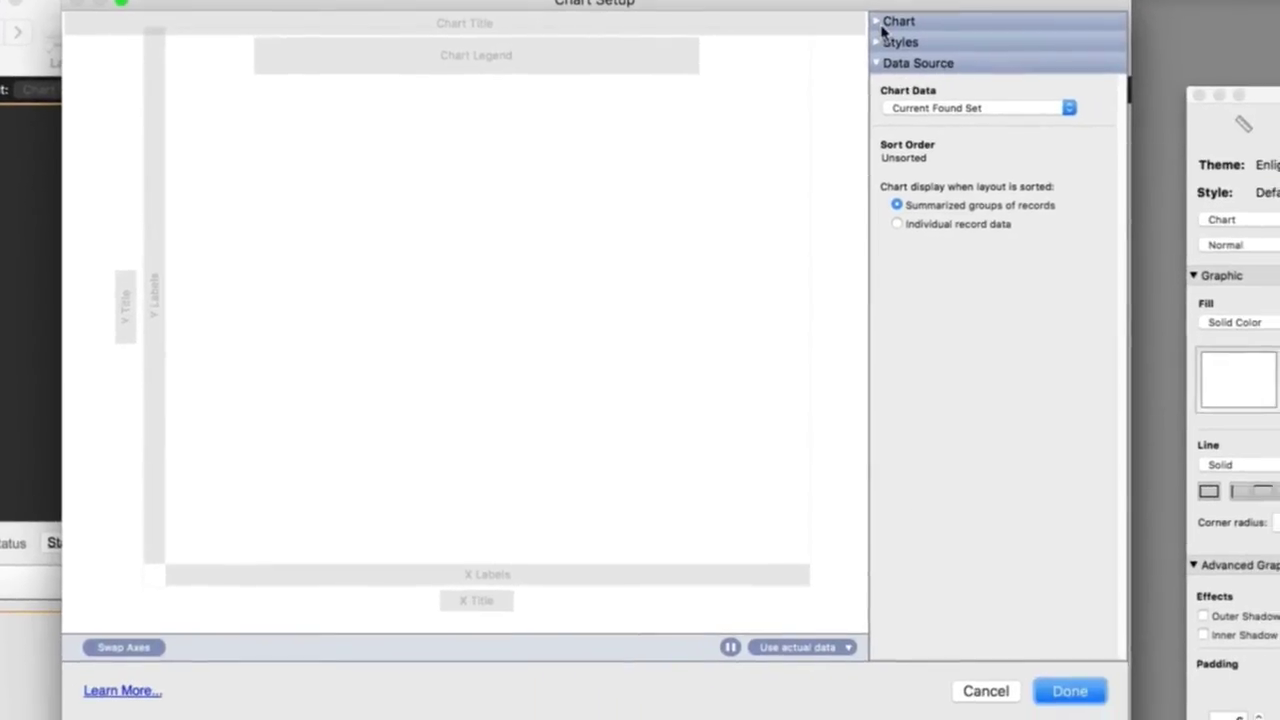
click(945, 62)
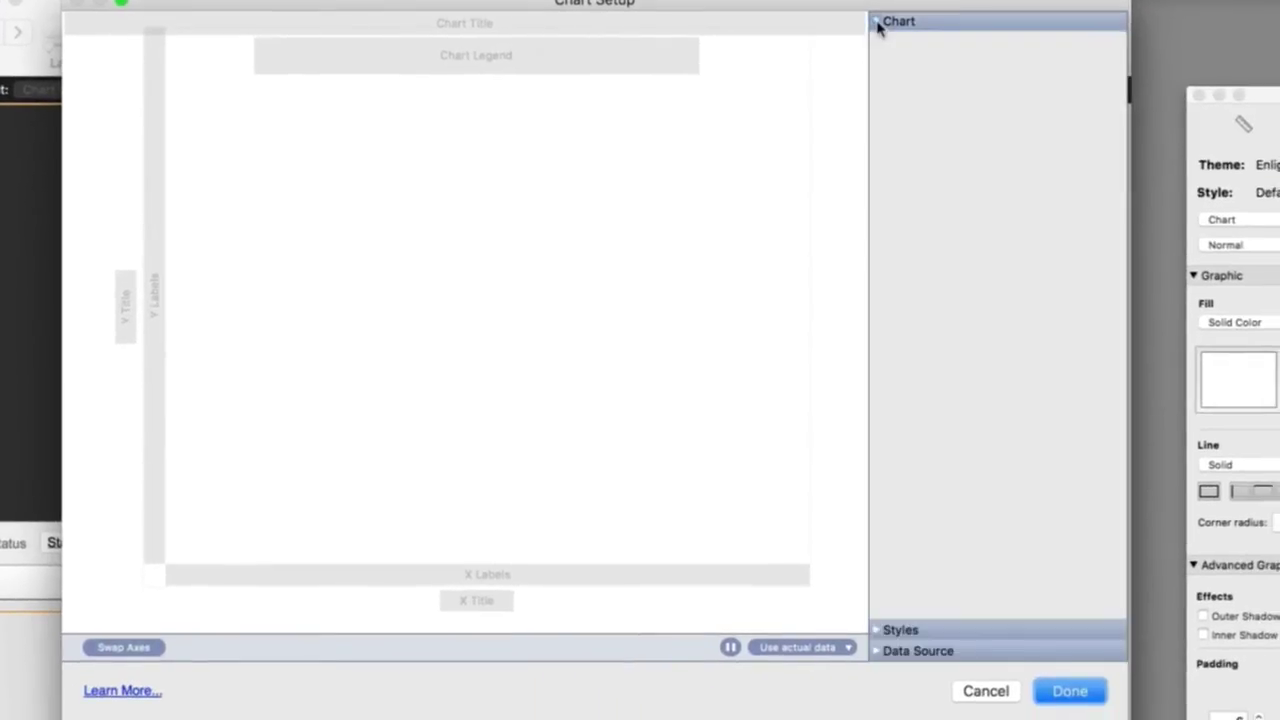
click(1030, 78)
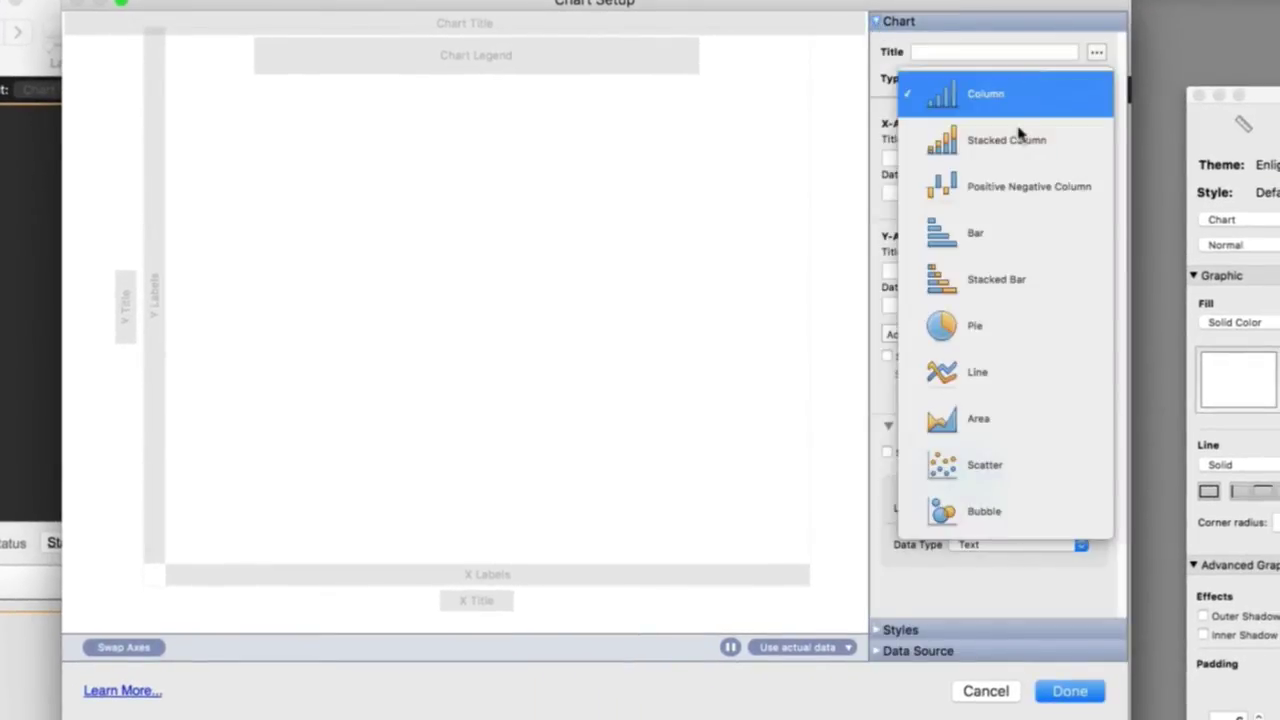
click(988, 320)
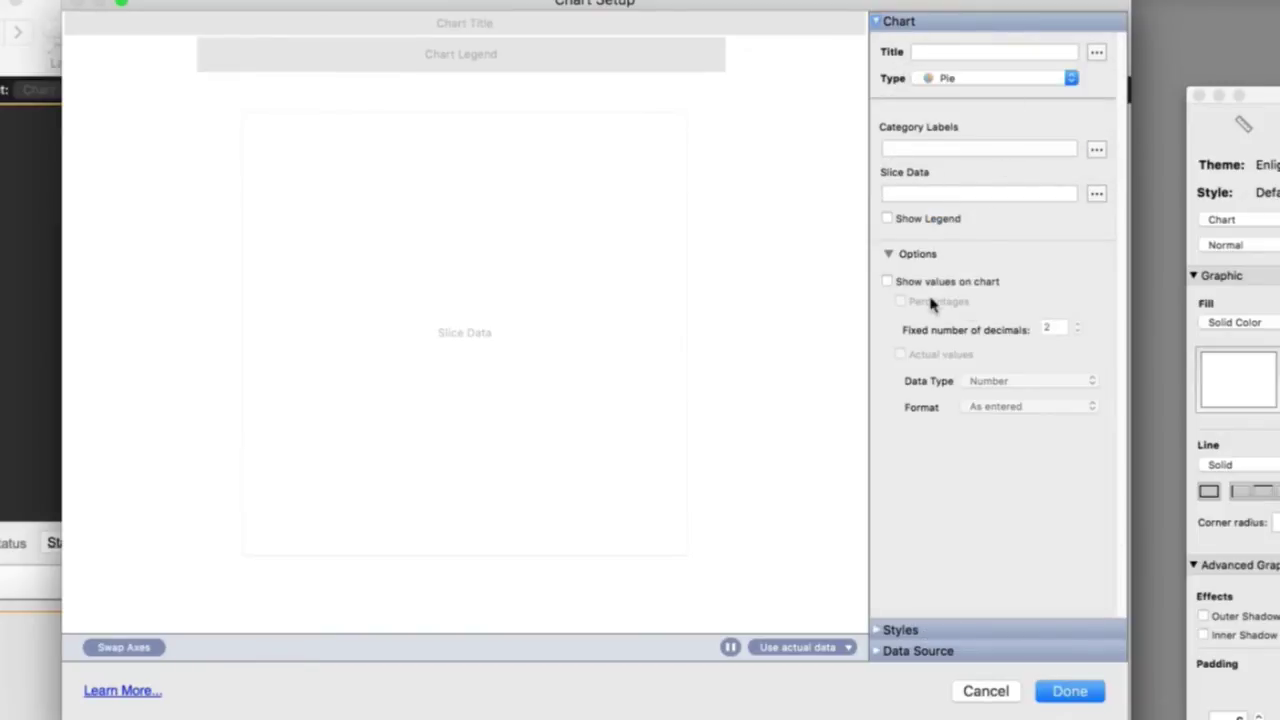
- Set the chart's data source to Current Found Set
click(880, 651)
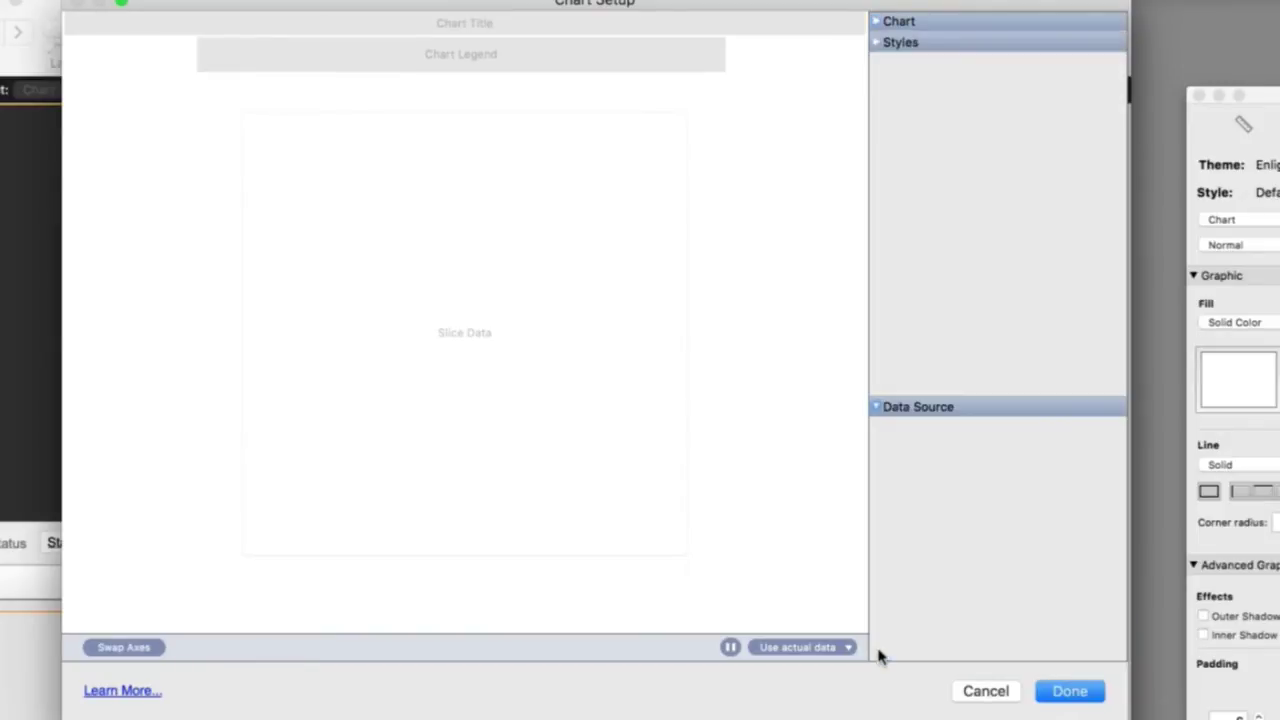
click(1022, 115)
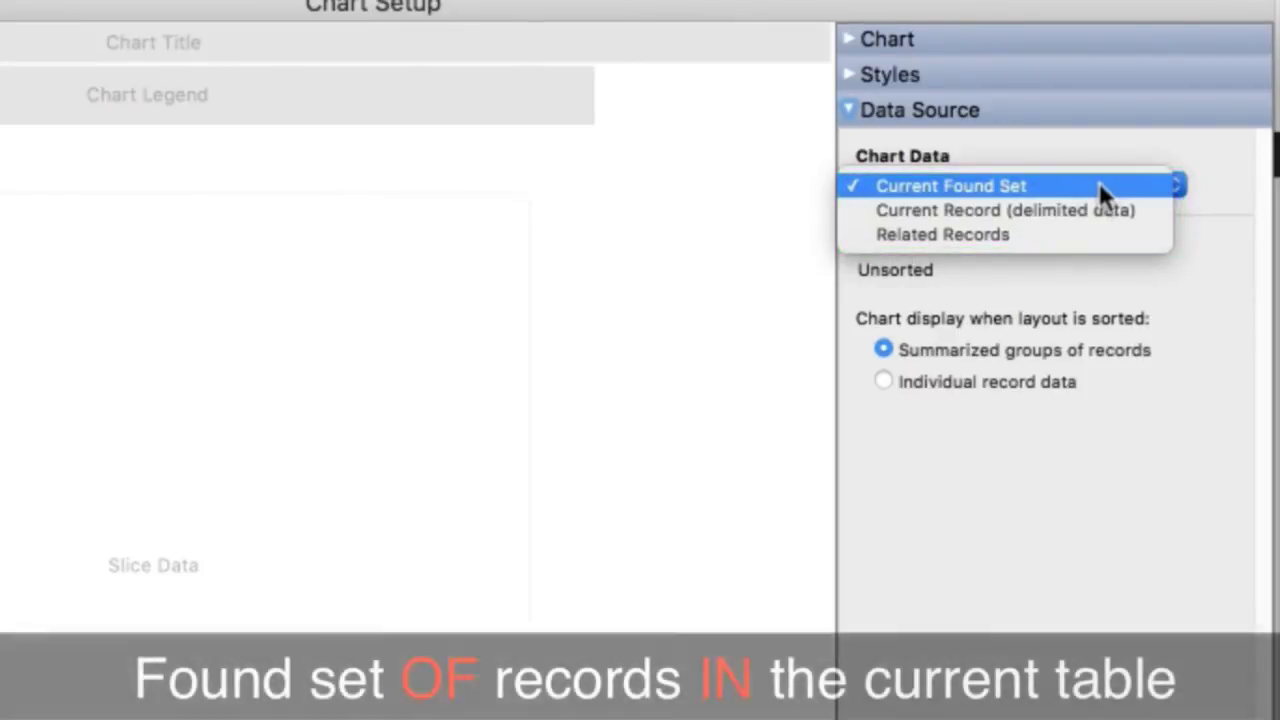
click(1099, 184)
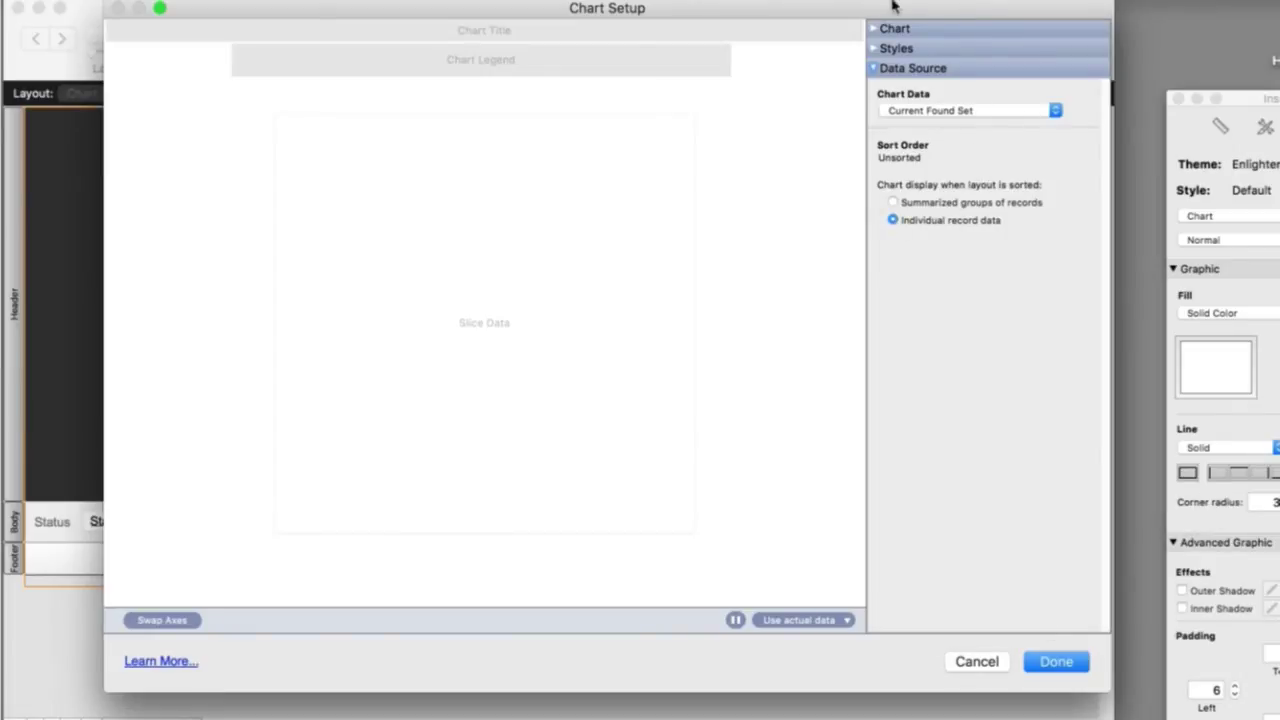
- Set Category Labels to Chart::Status and Slice Data to Chart::Count
click(871, 29)
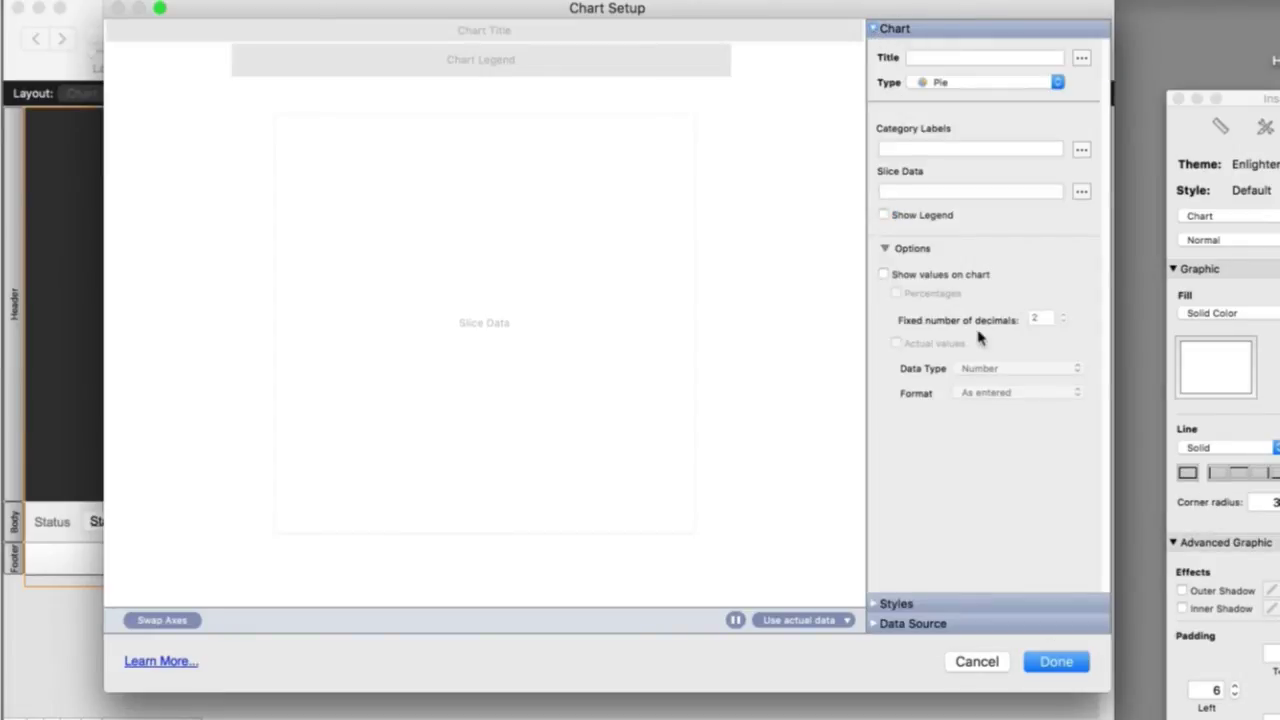
click(1082, 149)
click(1110, 162)
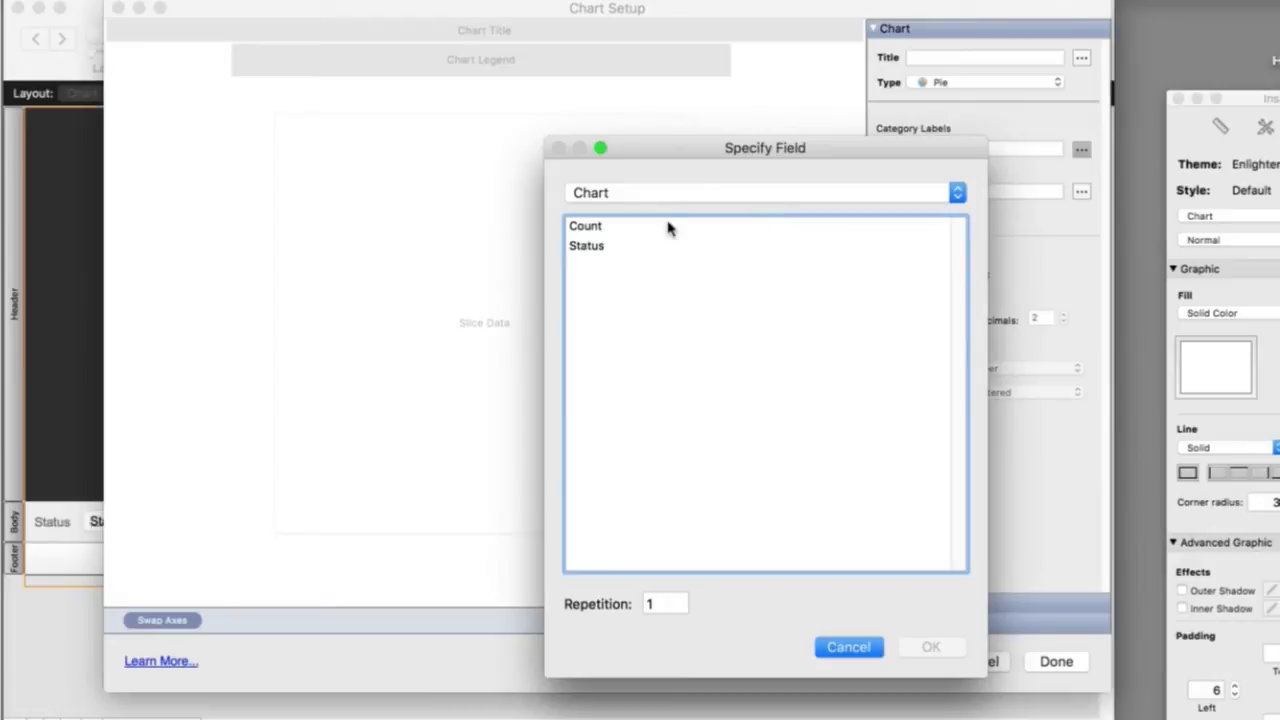
double_click(643, 250)
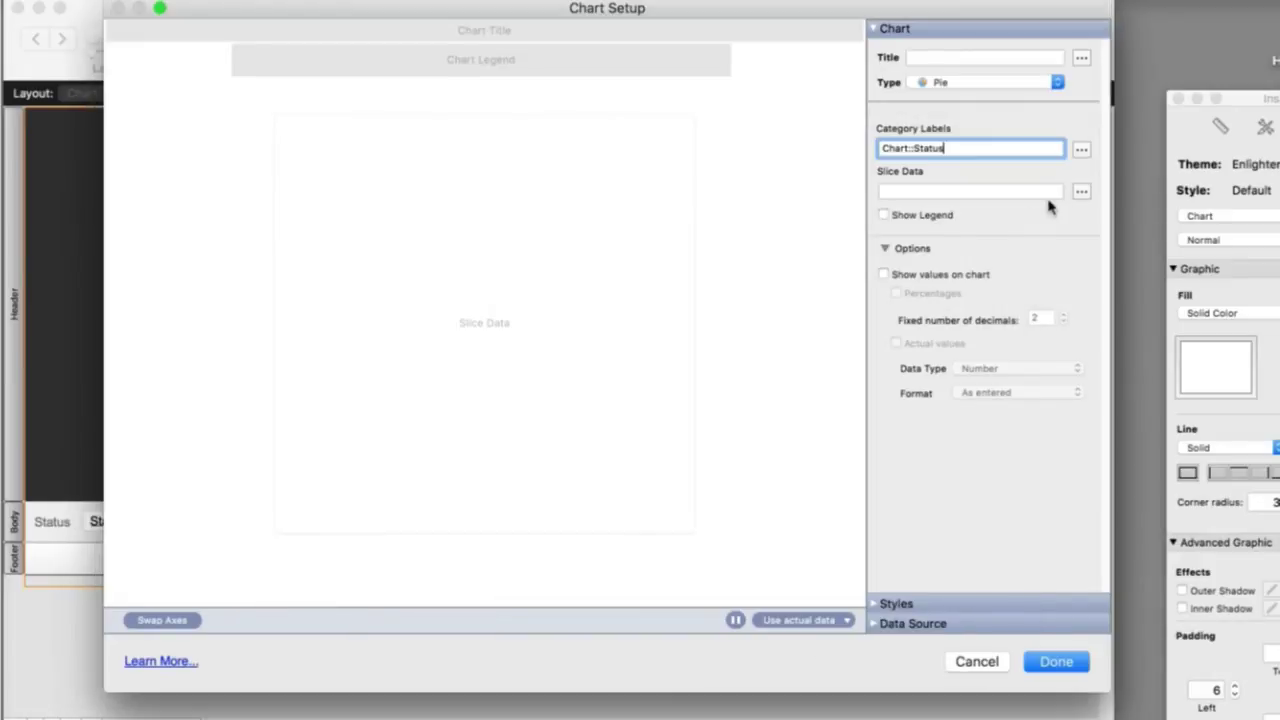
click(1082, 192)
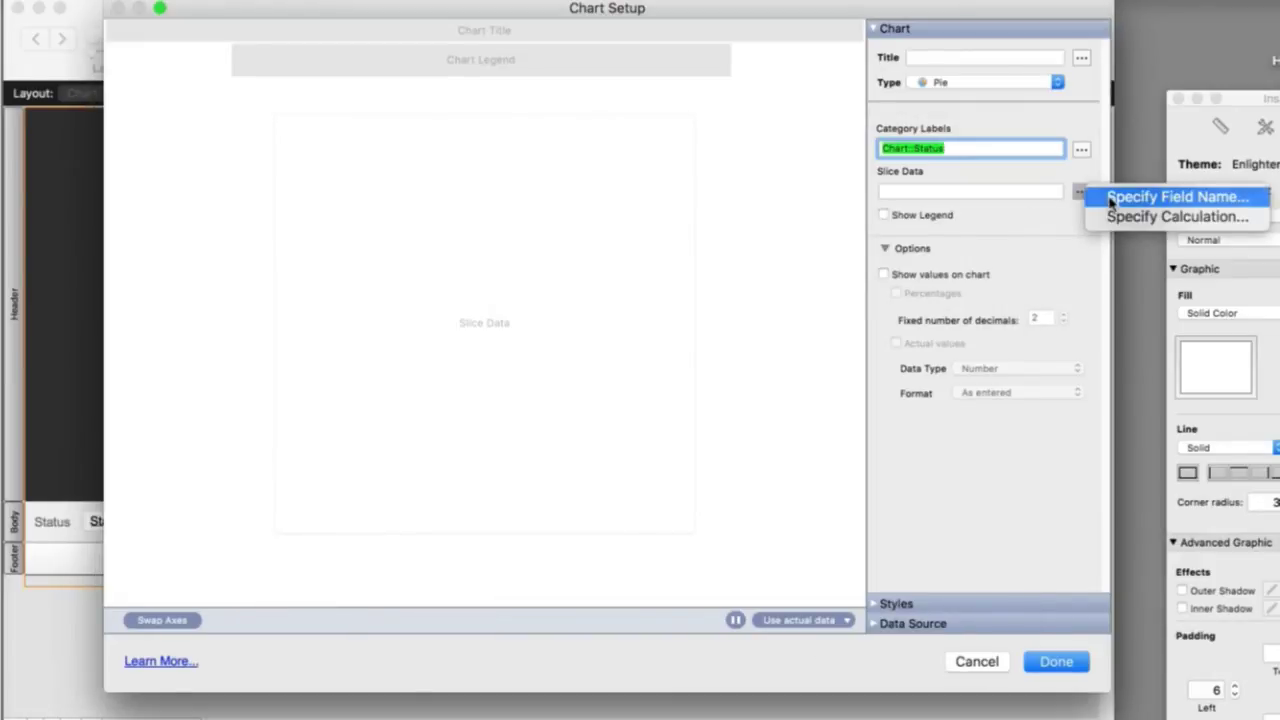
click(1110, 197)
click(761, 230)
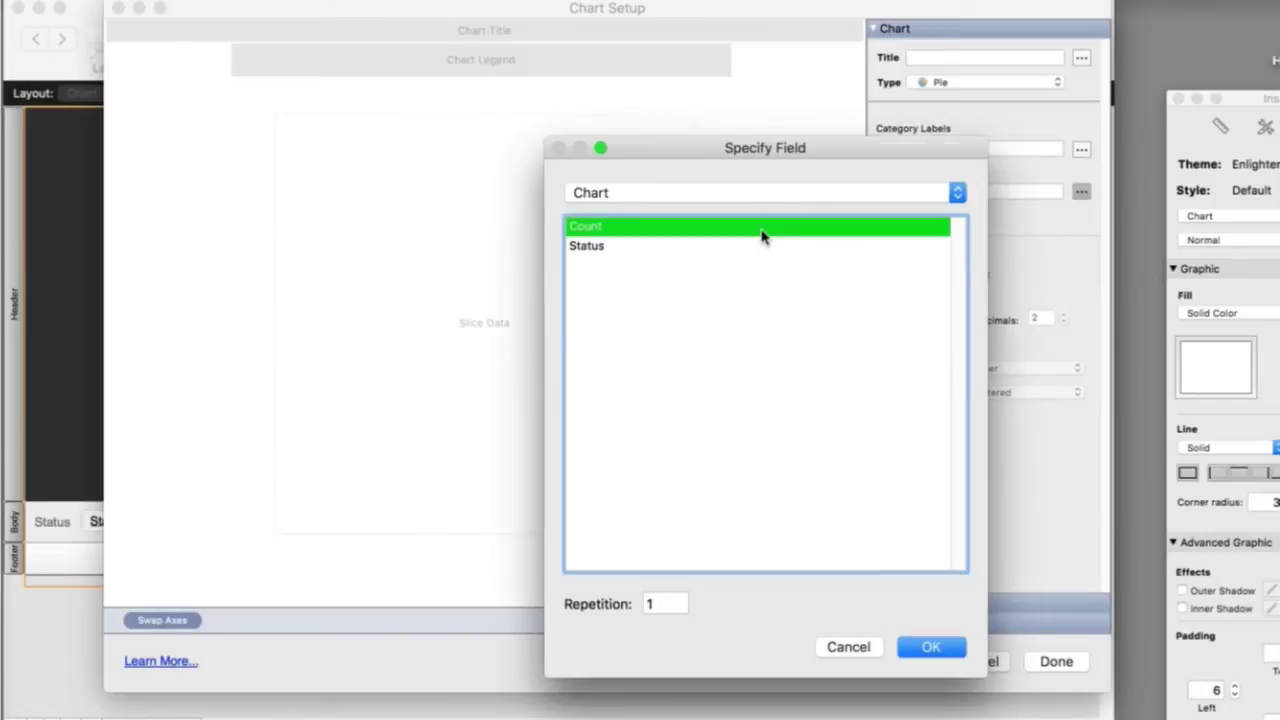
double_click(761, 235)
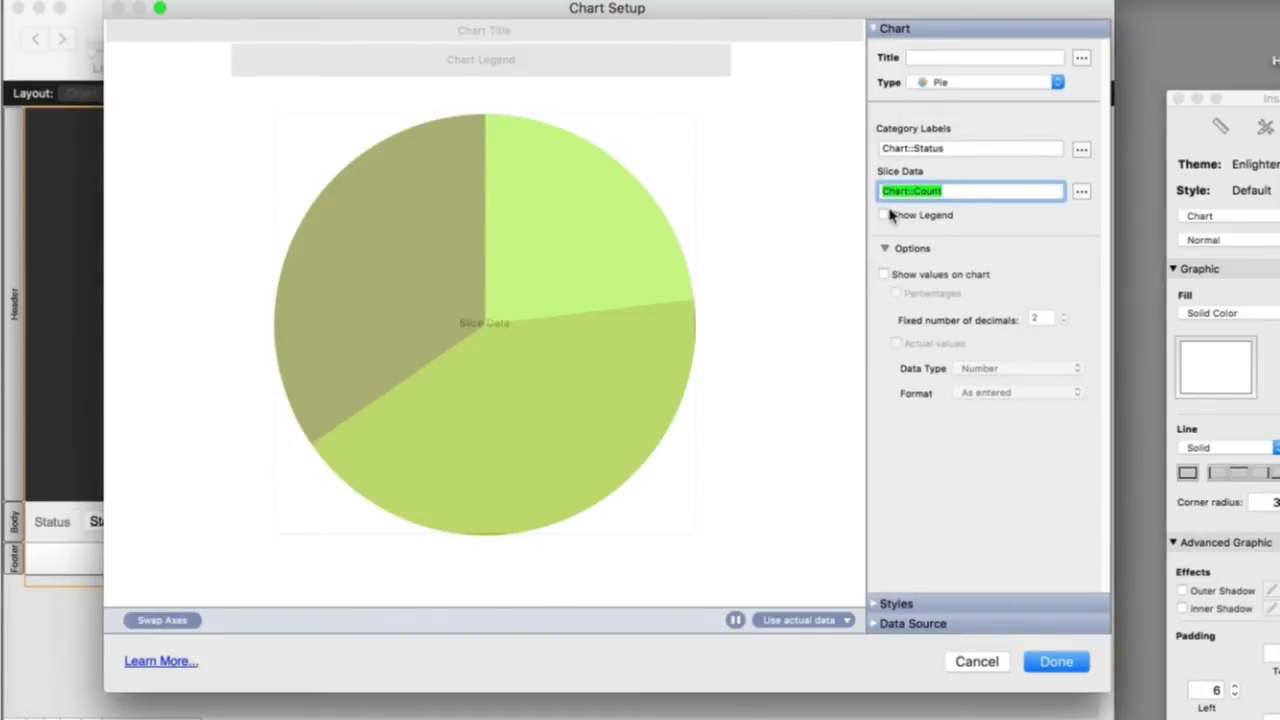
- Show slice values with percentages and actual values, then finish Chart Setup
click(884, 275)
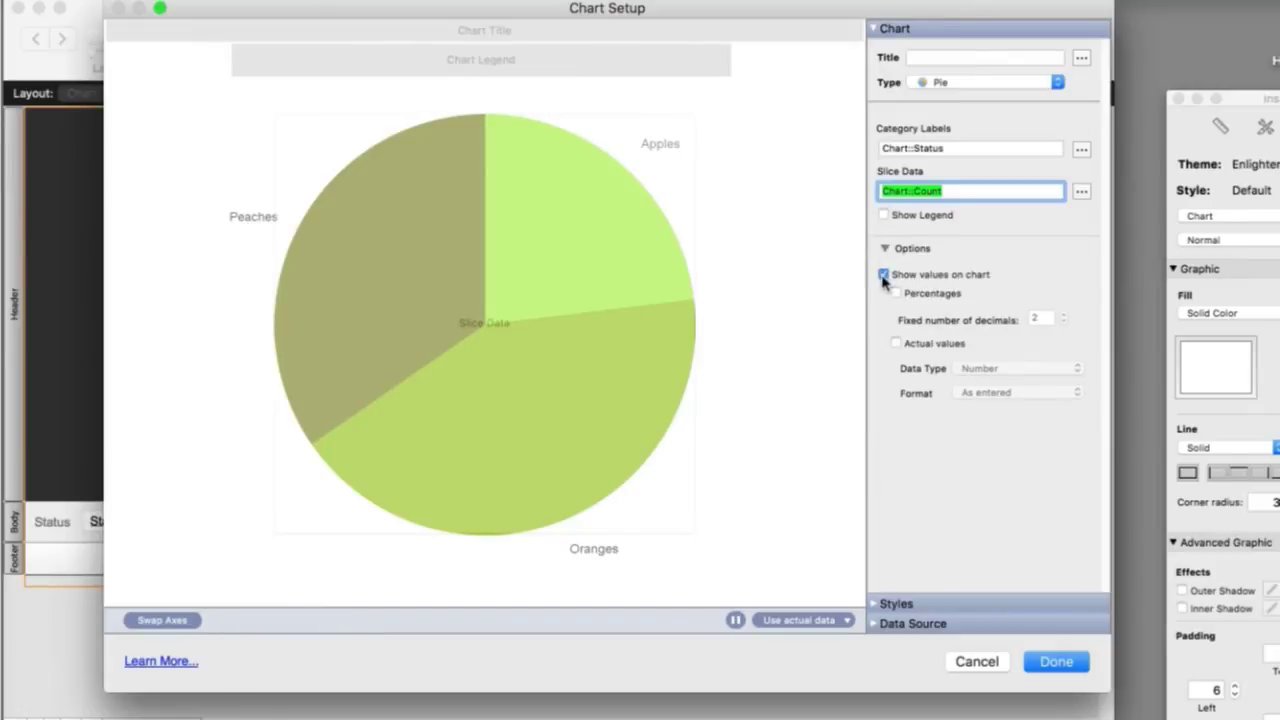
click(895, 294)
click(895, 343)
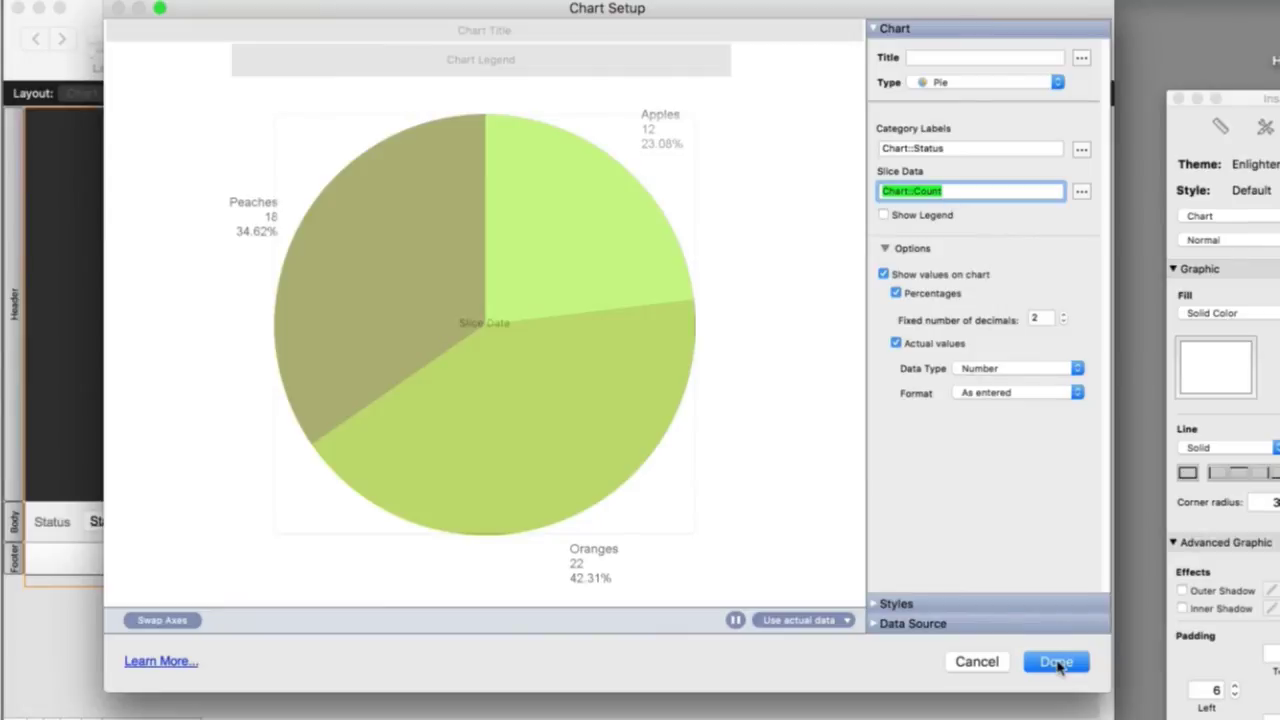
click(1058, 665)
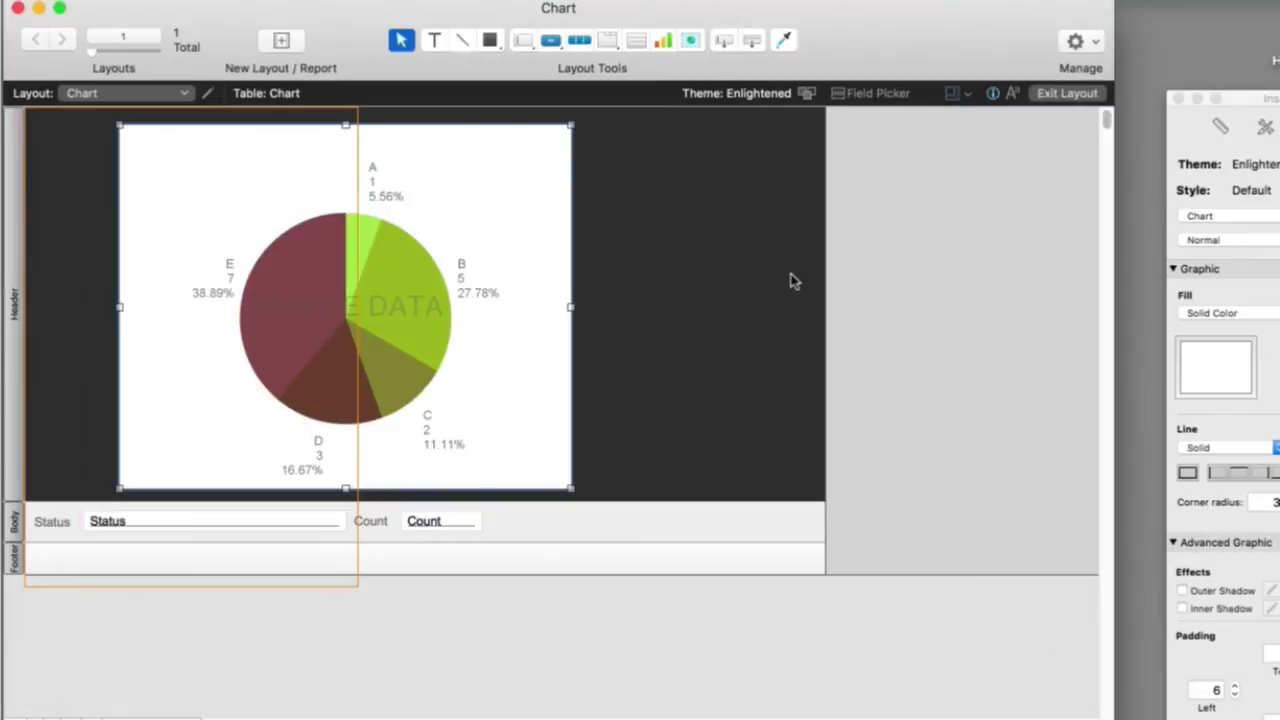
- In Browse mode, change the Peaches count from 18 to 5 and commit
key(super+b)
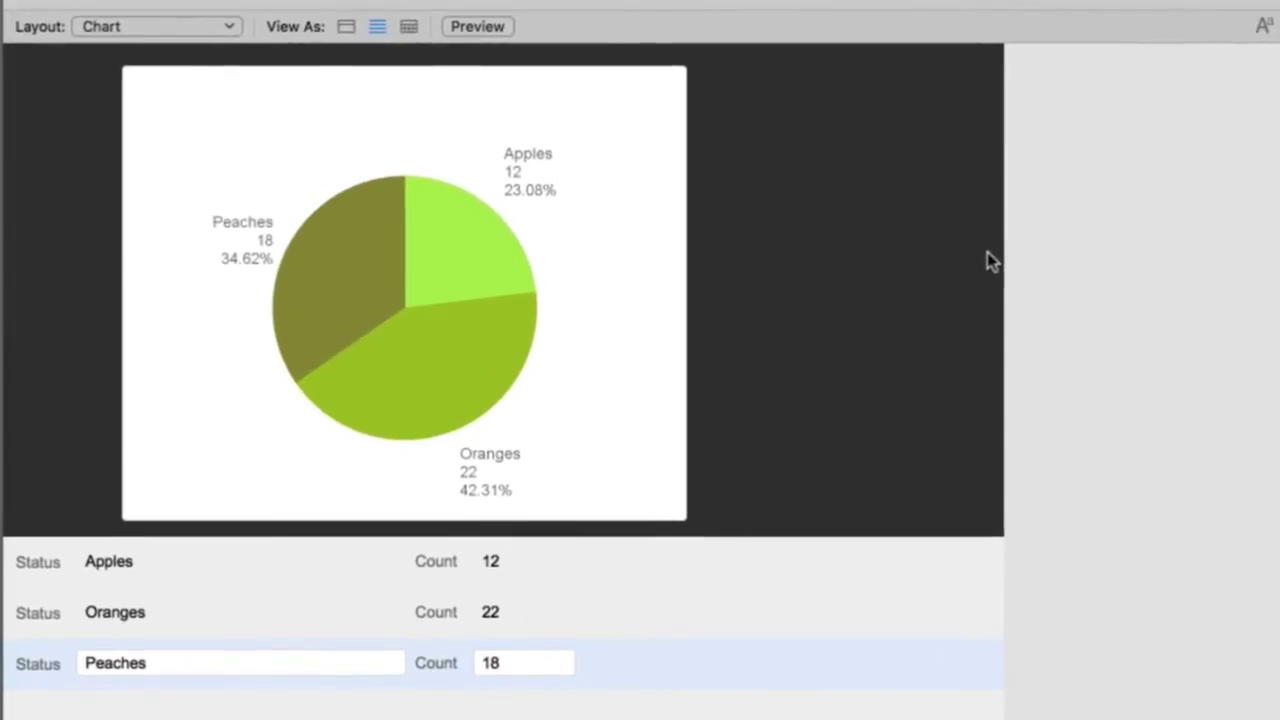
click(482, 663)
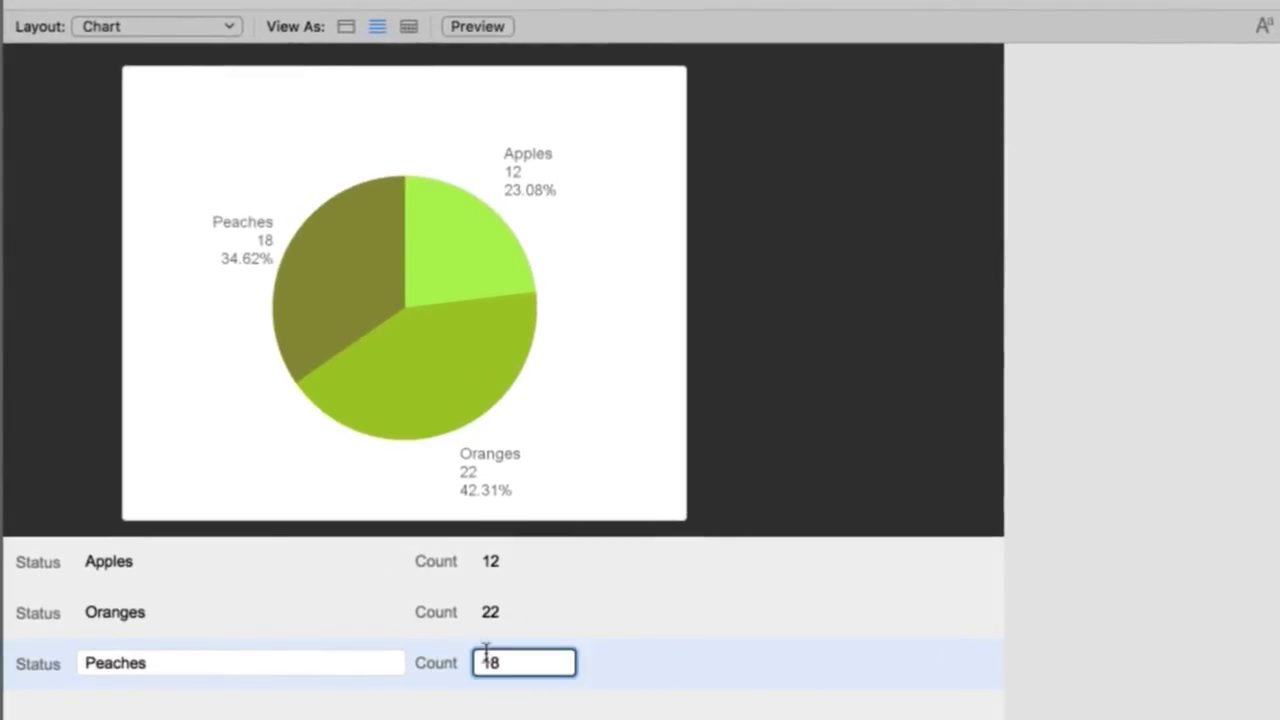
double_click(487, 663)
text(5)
click(1075, 680)
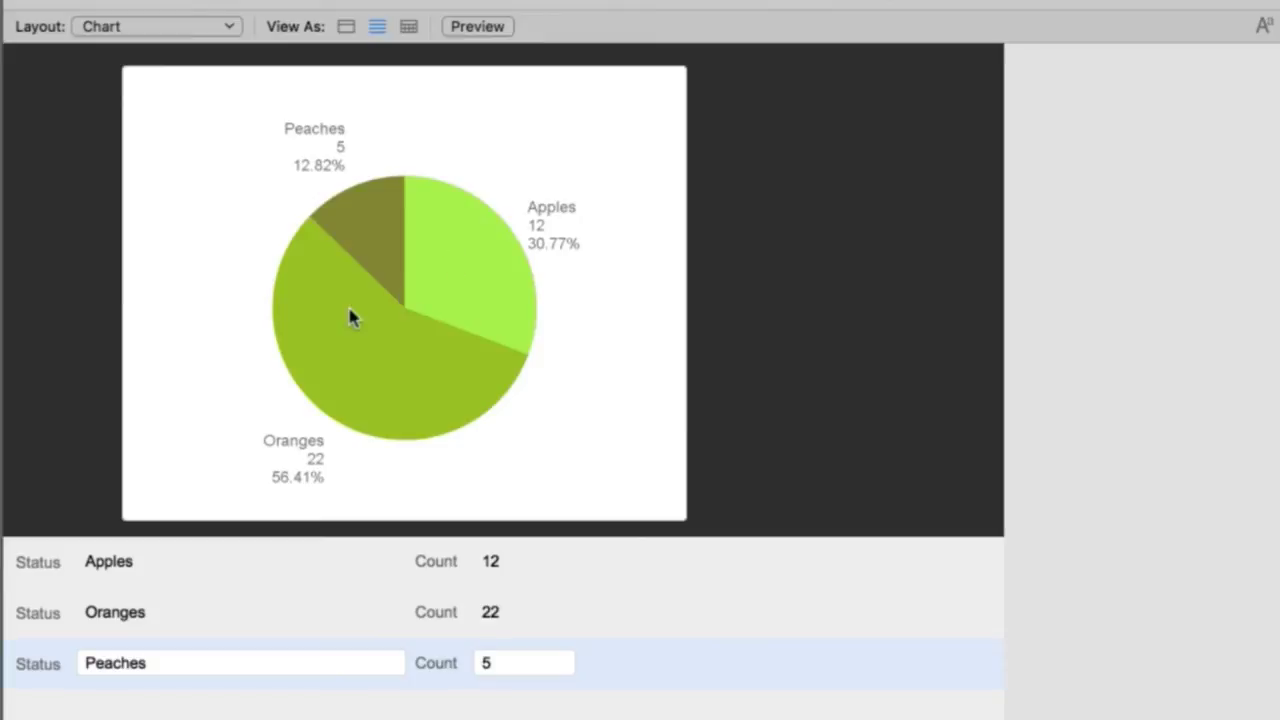
- In Layout mode, reopen the chart's setup, keeping it as a Pie chart
key(super+l)
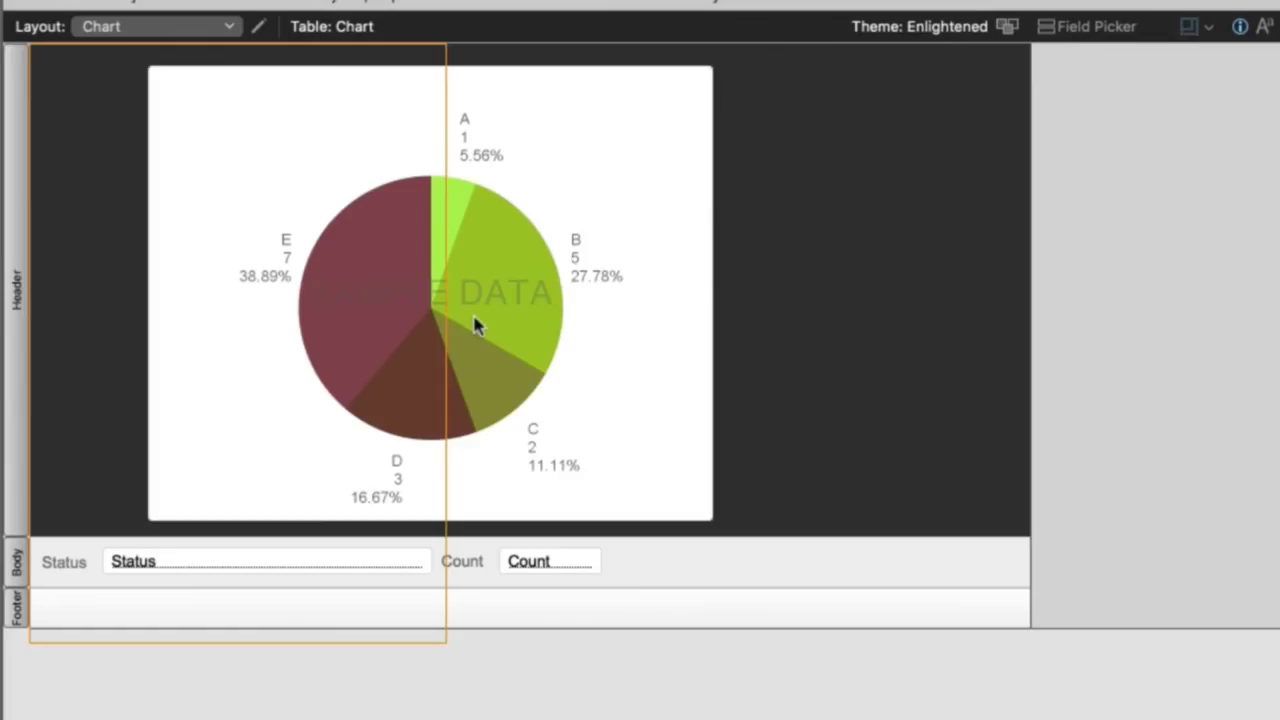
click(477, 326)
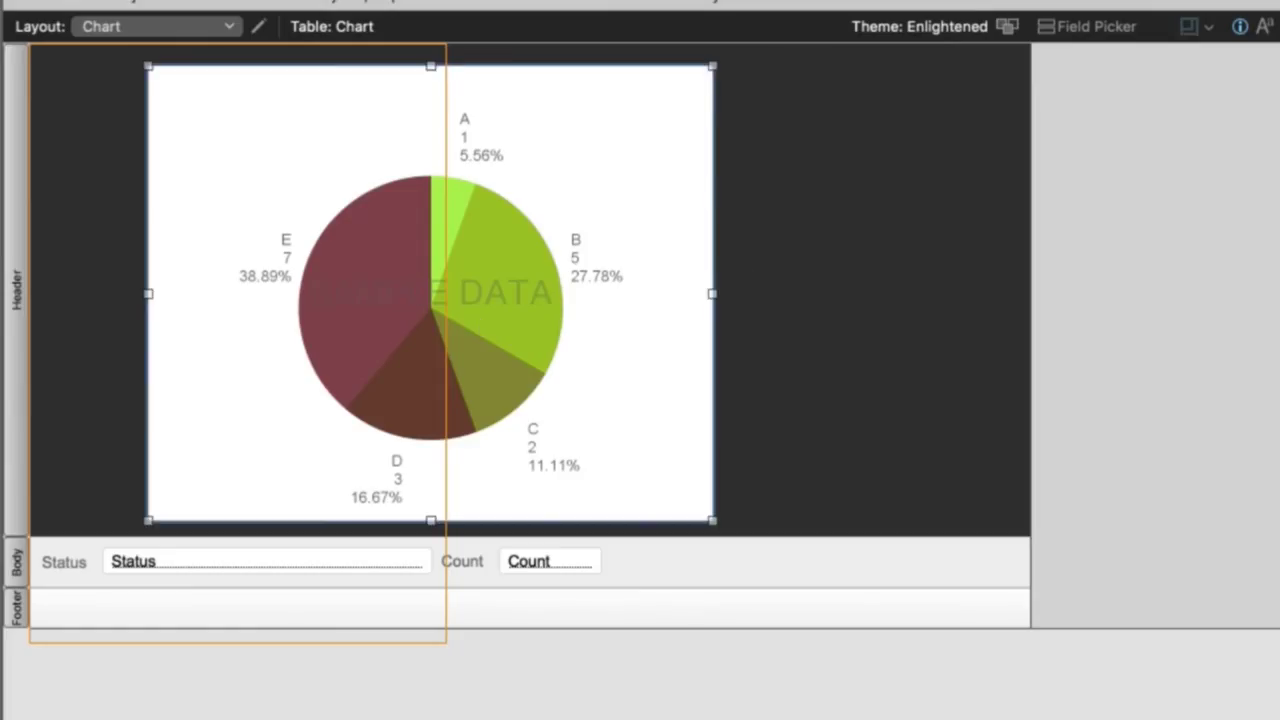
double_click(660, 114)
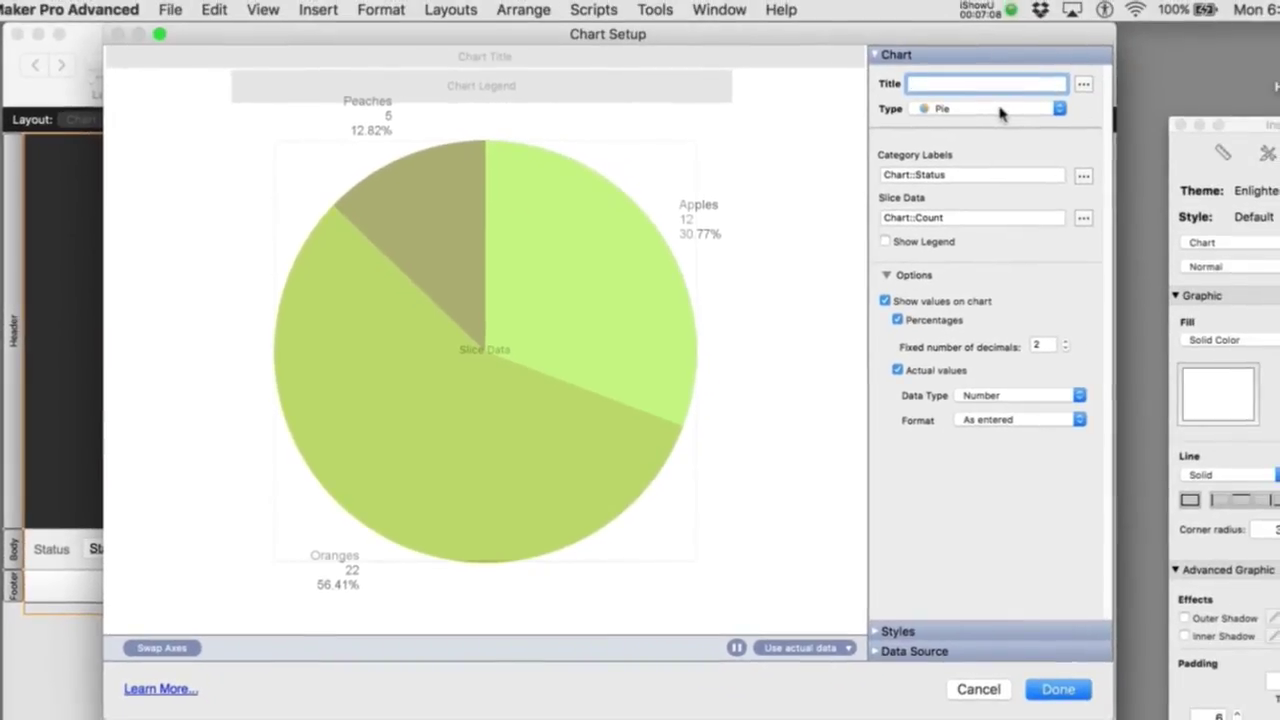
click(1251, 20)
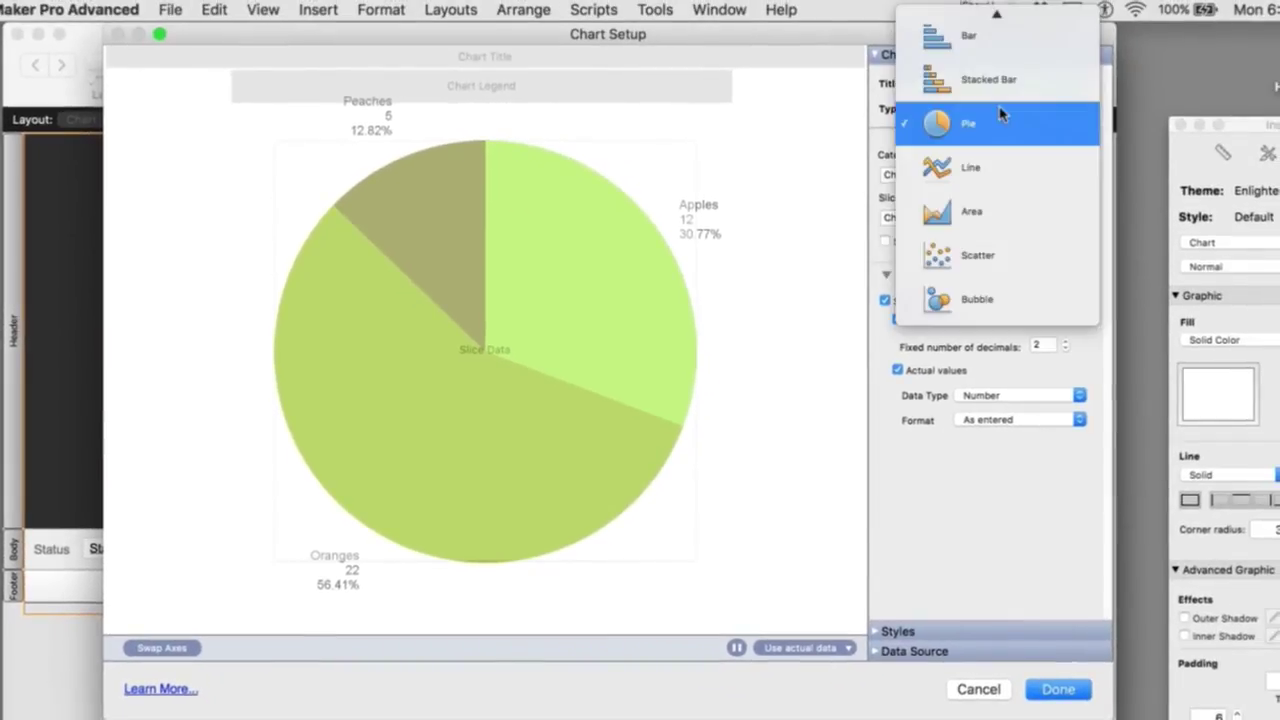
click(795, 122)
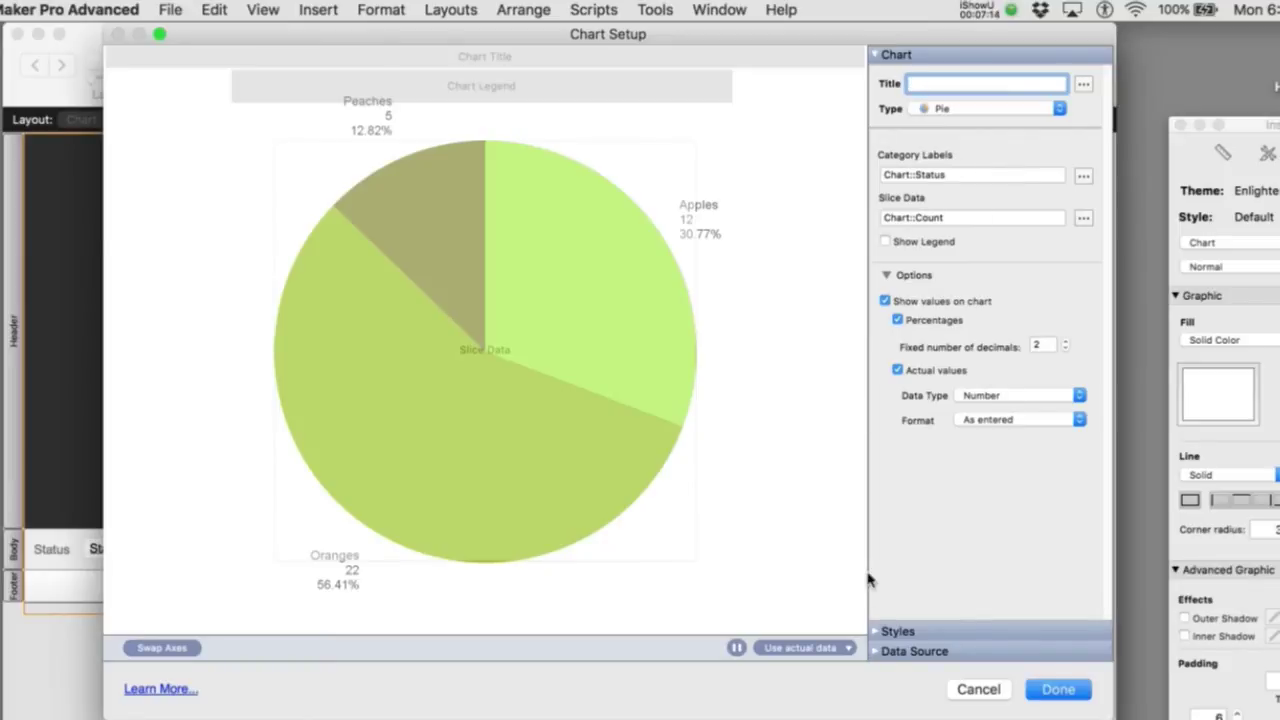
- Apply the Primary Basics color scheme and view the chart in Browse mode
click(874, 634)
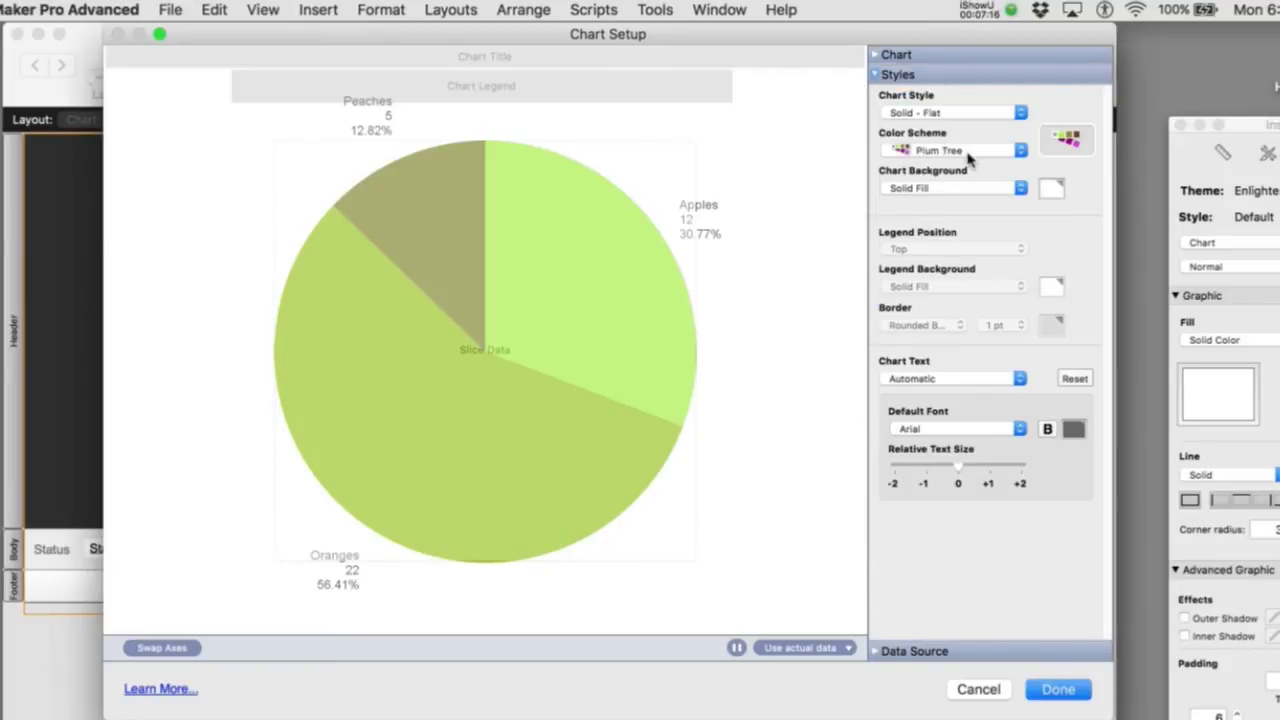
click(971, 160)
scroll(975, 42, up, 10)
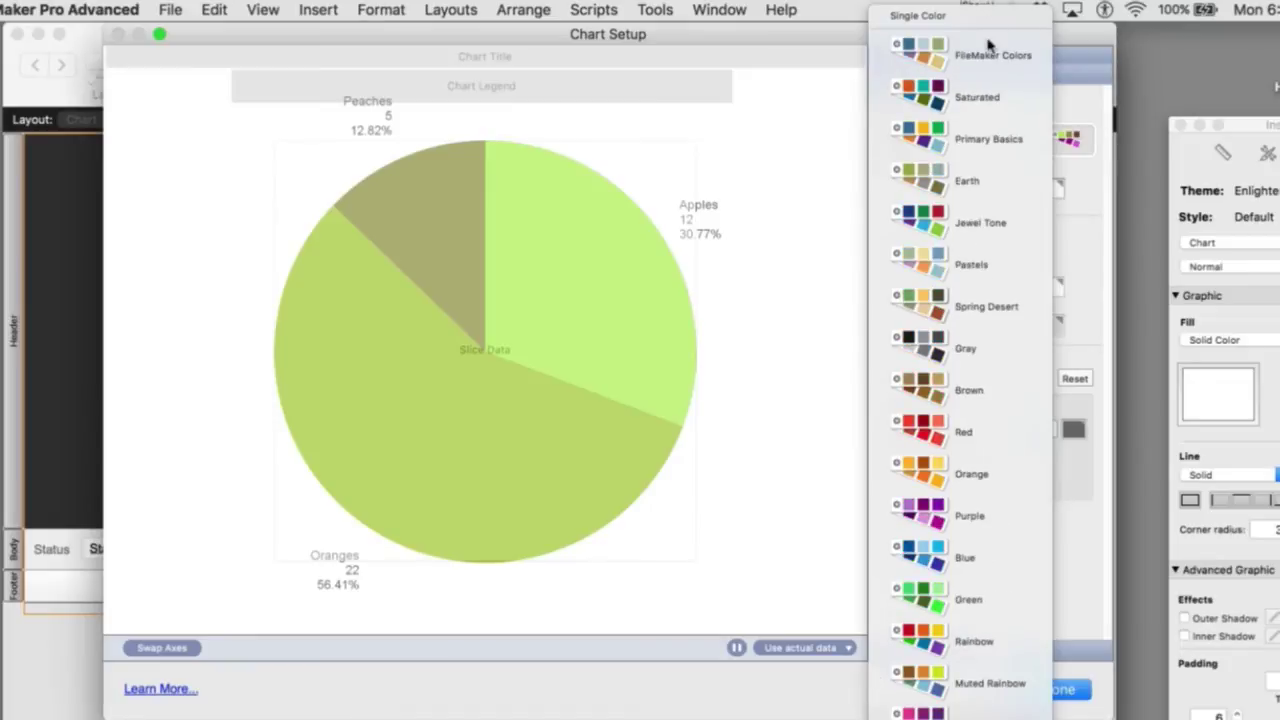
click(977, 134)
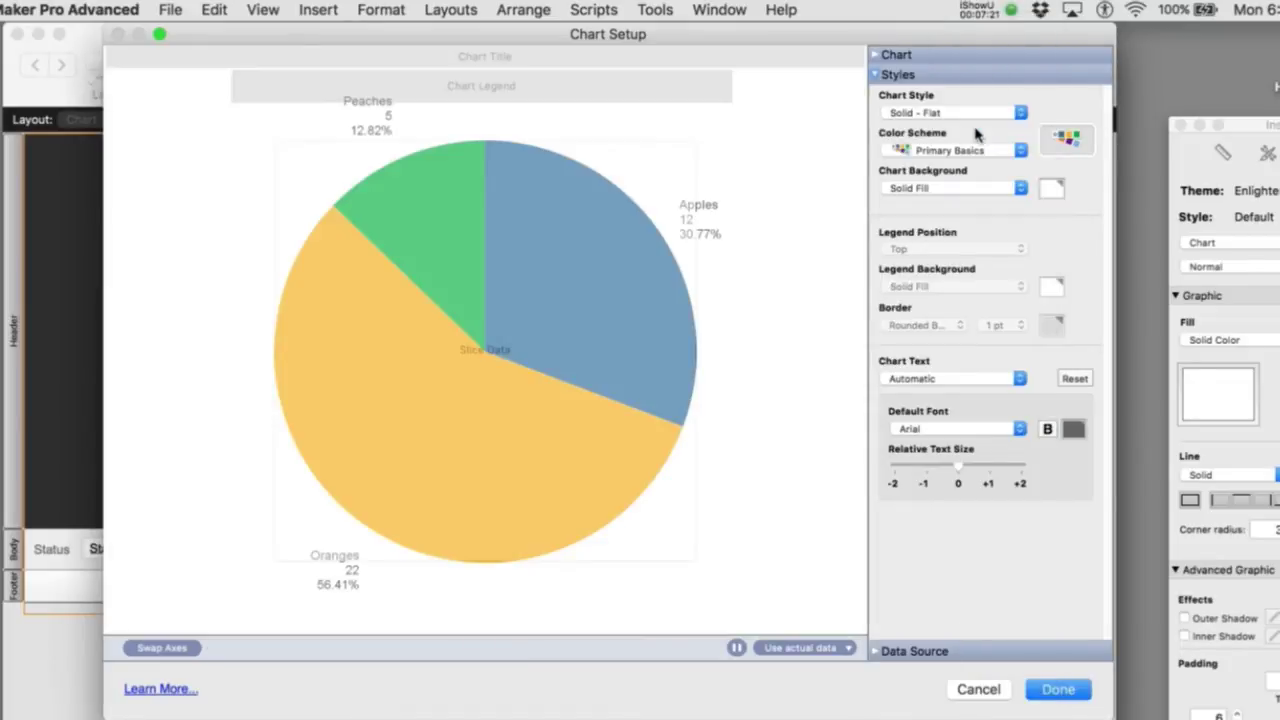
click(1059, 690)
key(super+b)
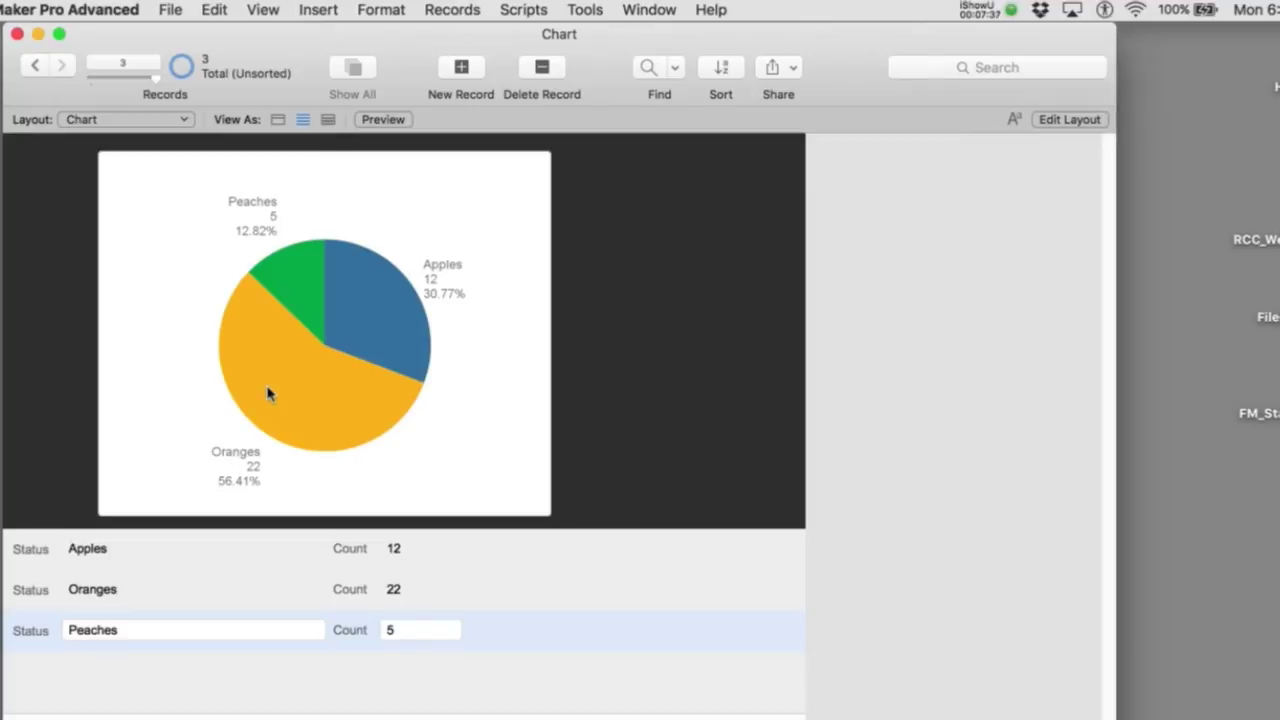
mouse_move(463, 291)
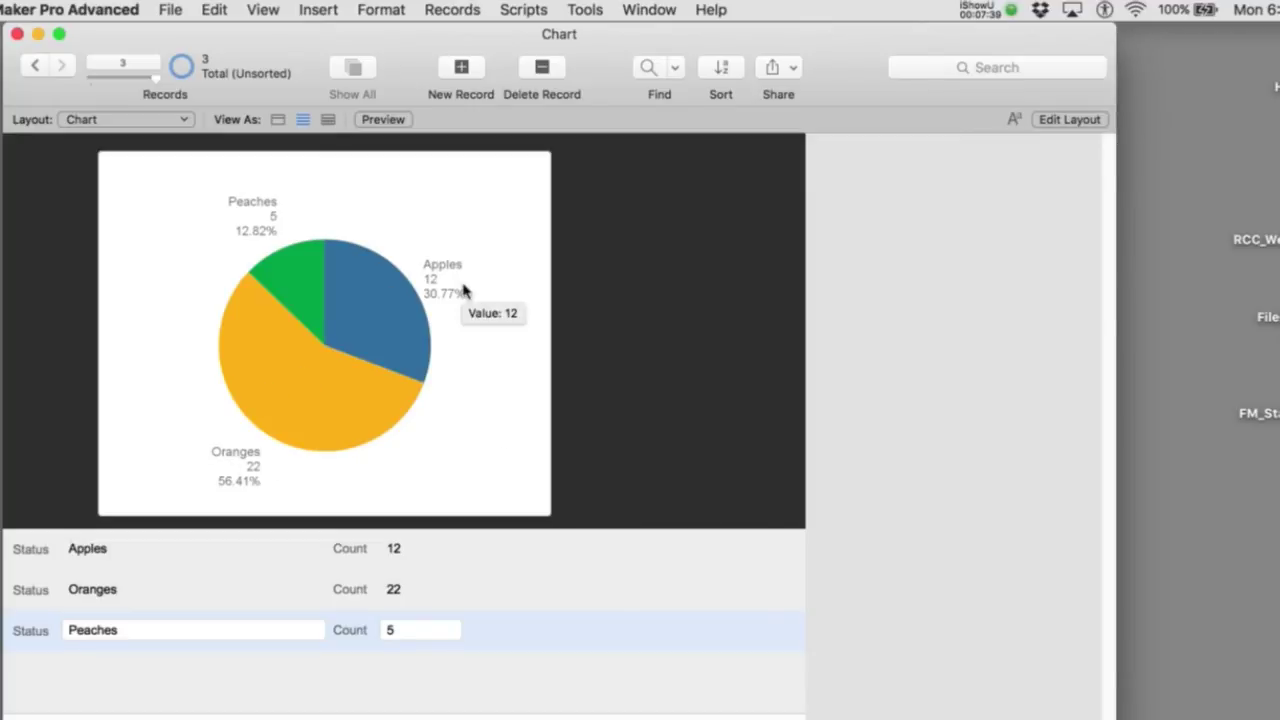